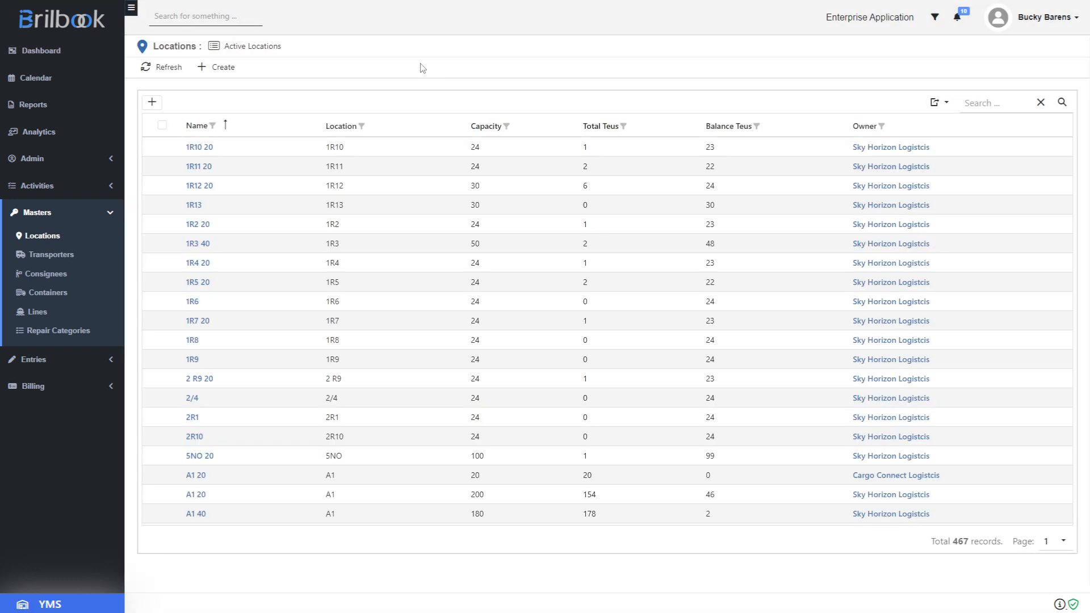
Review the 1R10 20 location record and the 5 WAY Logistics transporter record
{"action": "left_click", "coordinate": [204, 149]}
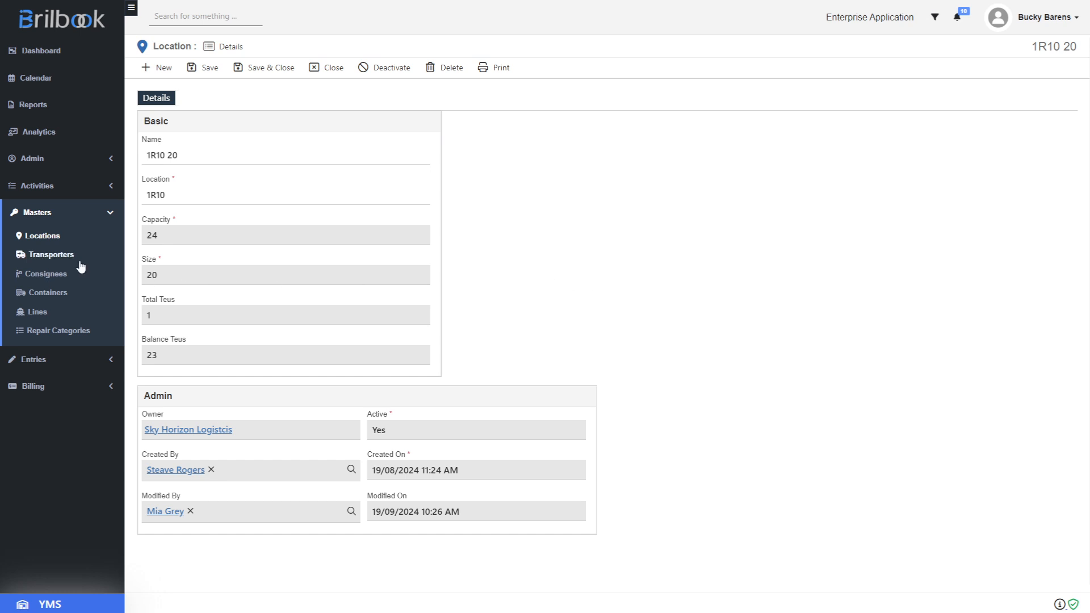
{"action": "left_click", "coordinate": [61, 261]}
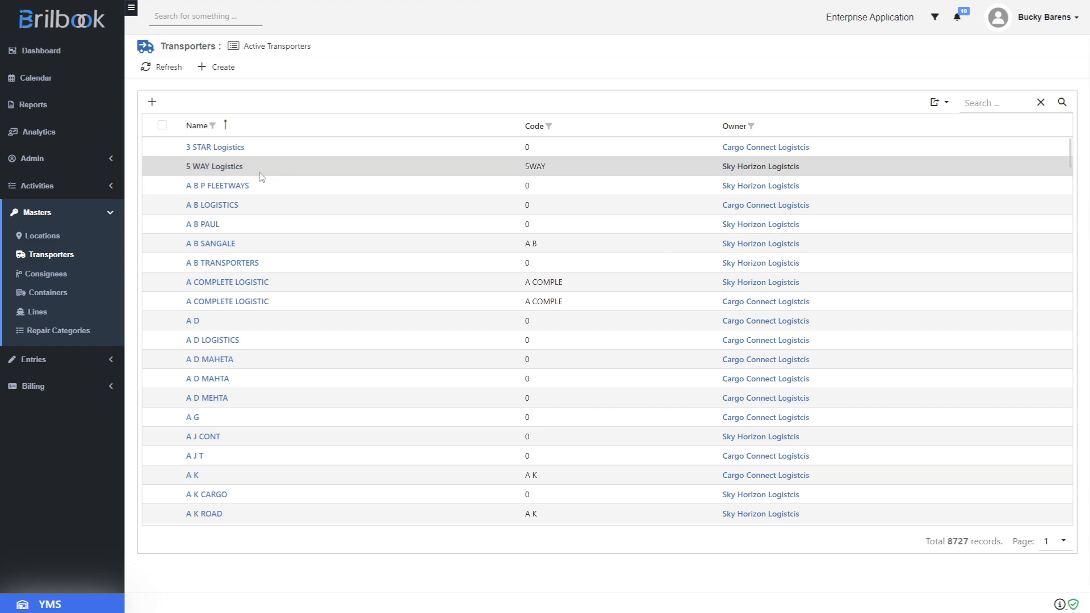
{"action": "left_click", "coordinate": [220, 168]}
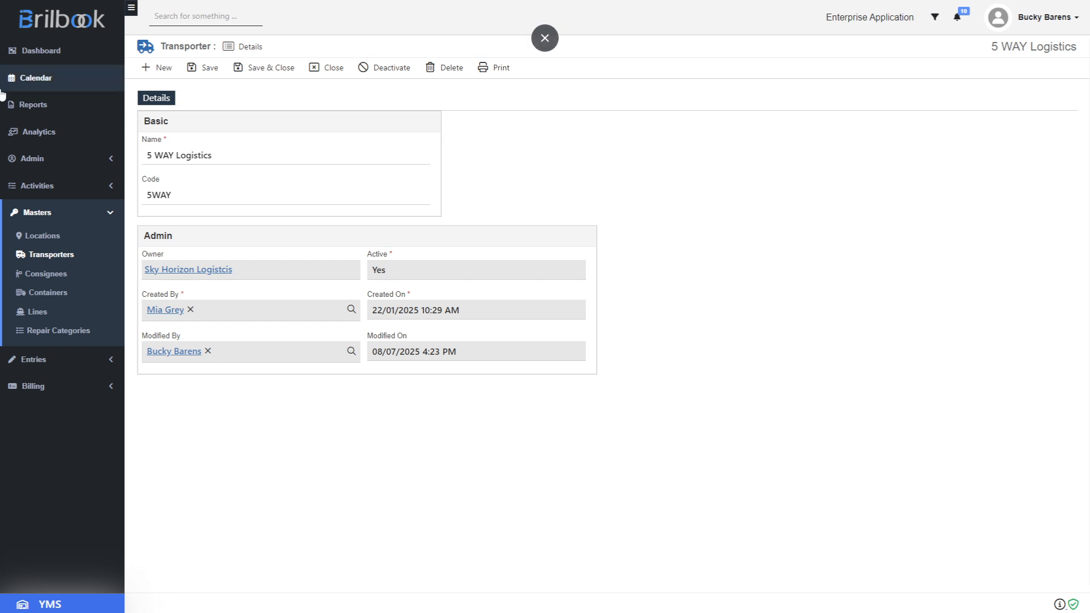
Review the Ava Enterprises consignee record and the details of container AAAU2002734
{"action": "left_click", "coordinate": [40, 279]}
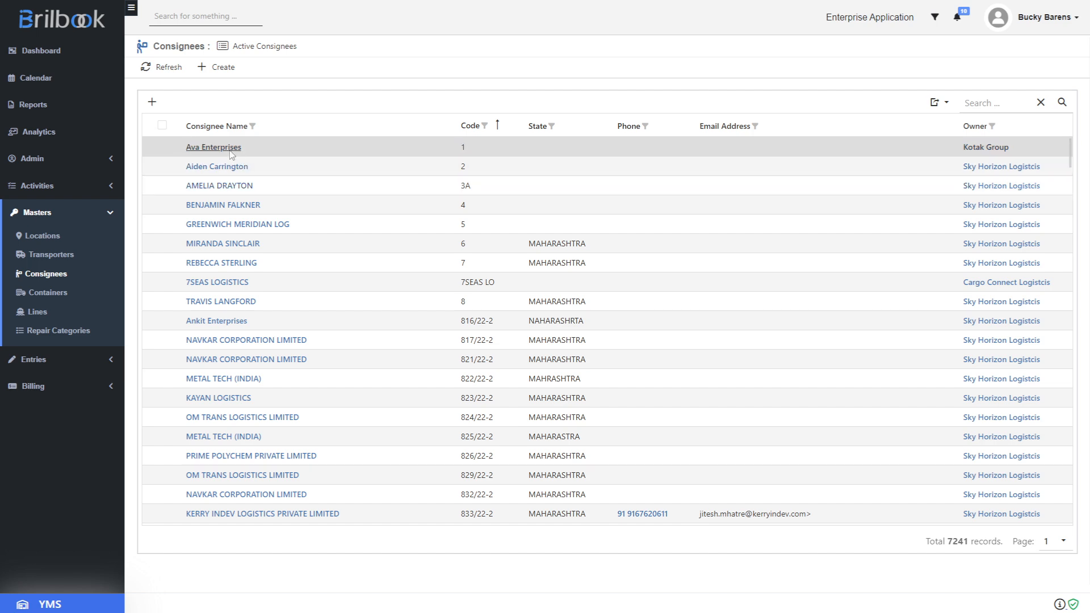
{"action": "left_click", "coordinate": [230, 150]}
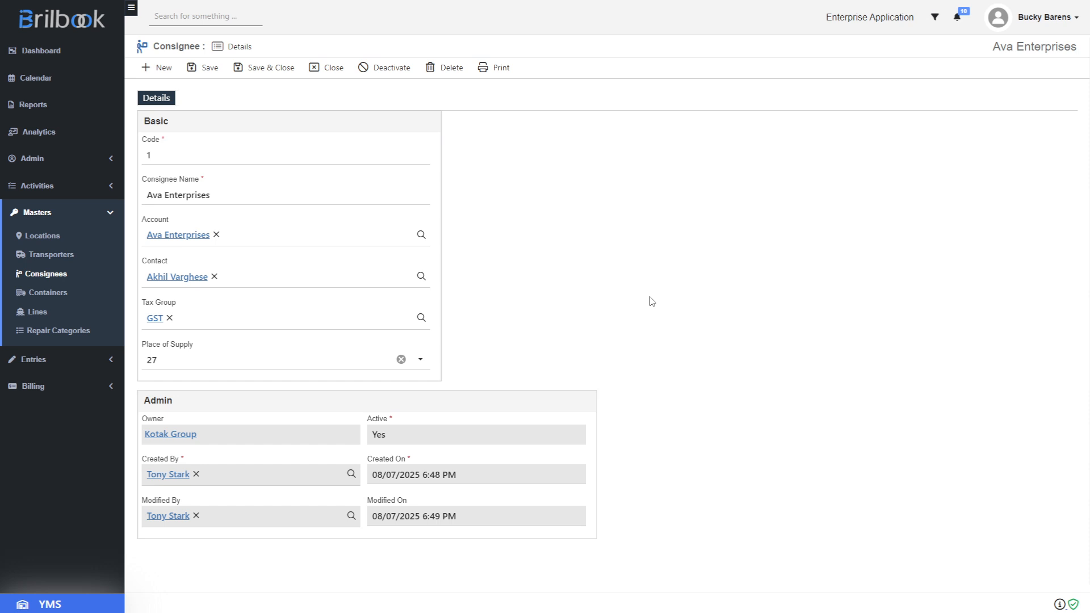
{"action": "left_click", "coordinate": [50, 294]}
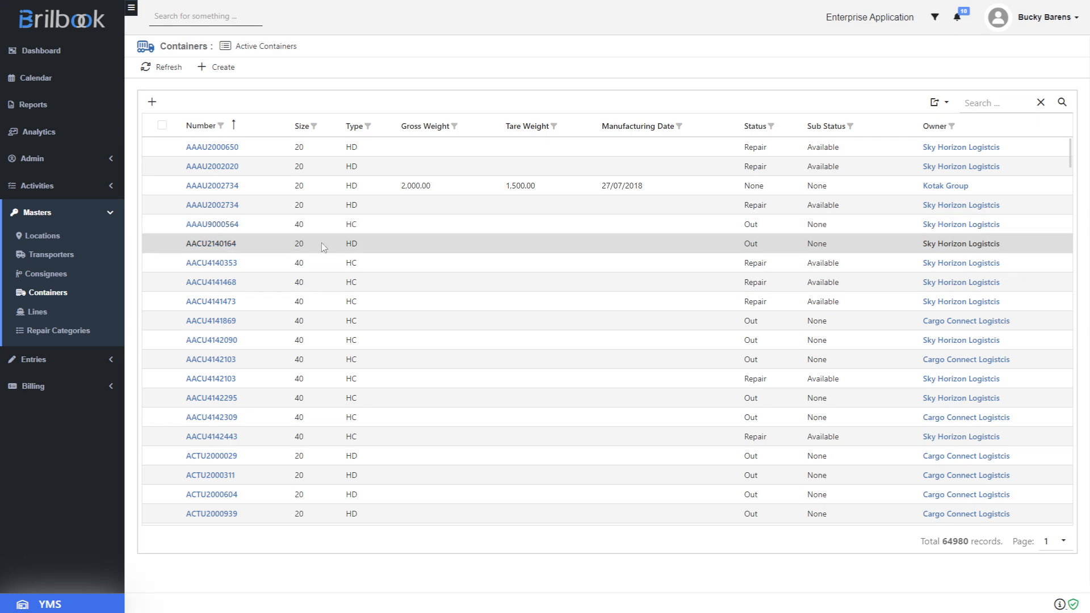
{"action": "left_click", "coordinate": [214, 191]}
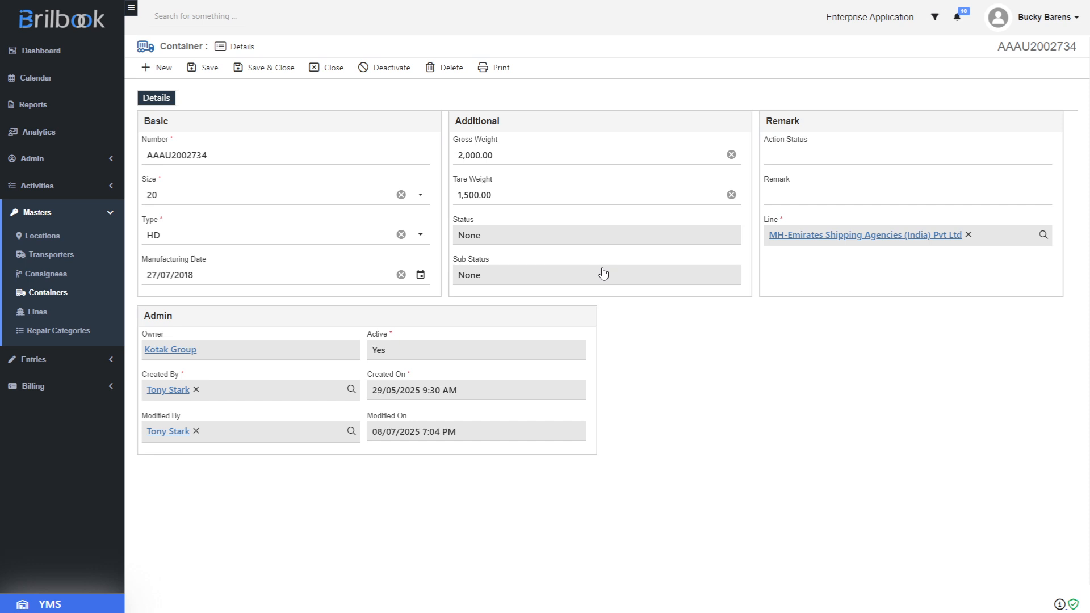
Open the Lionheart Shipping Co. line and review its In Details, Out Details and Repair Details
{"action": "left_click", "coordinate": [57, 311]}
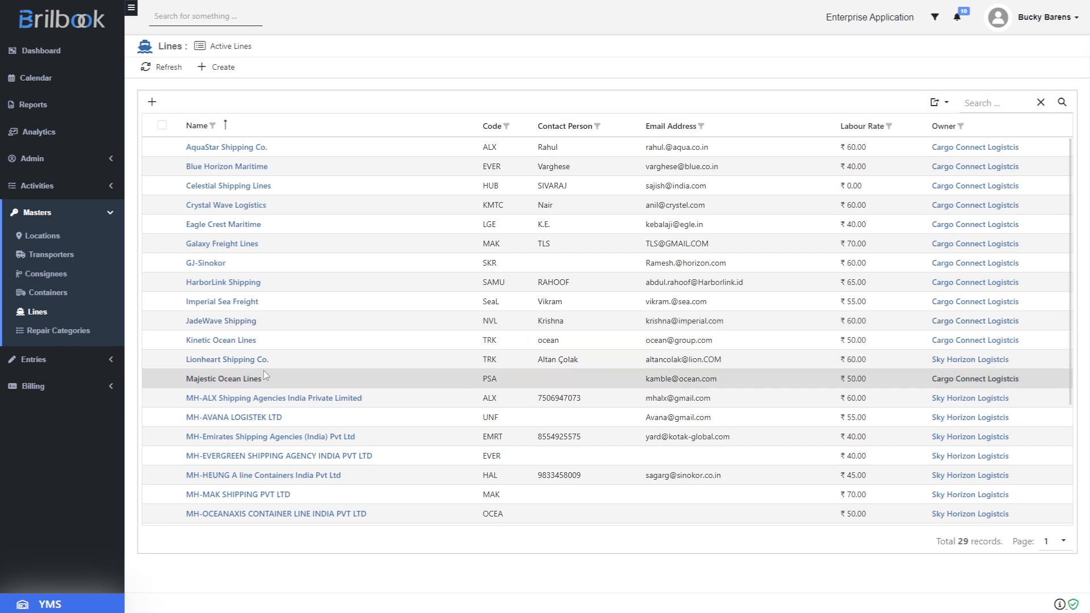
{"action": "left_click", "coordinate": [246, 362]}
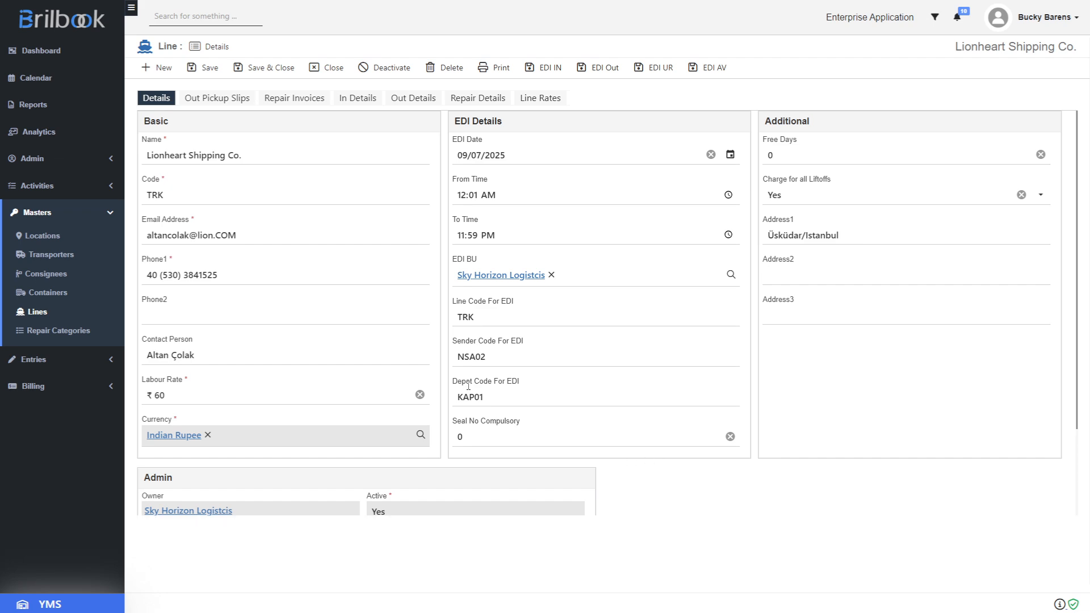
{"action": "left_click", "coordinate": [364, 100]}
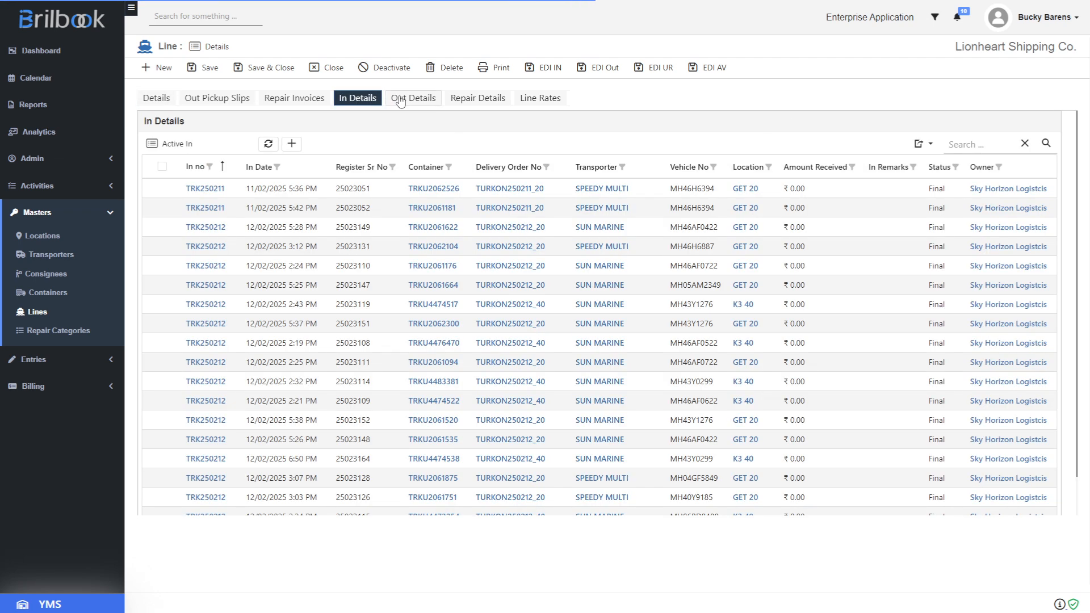
{"action": "left_click", "coordinate": [401, 102]}
{"action": "left_click", "coordinate": [468, 100]}
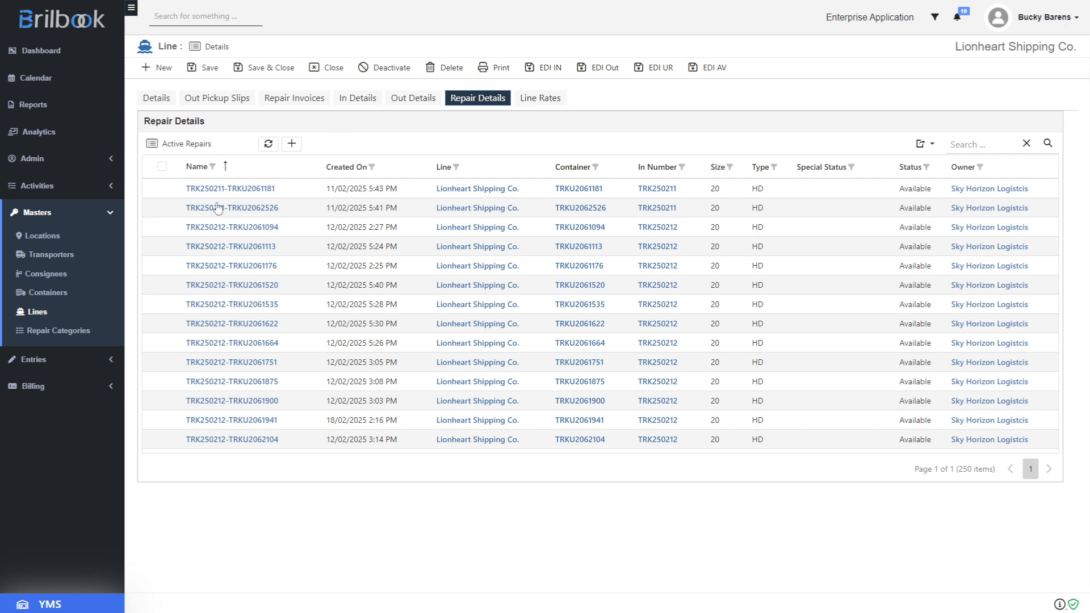
Open the FRONT SIDE PANEL repair category and review its repair types
{"action": "left_click", "coordinate": [72, 334]}
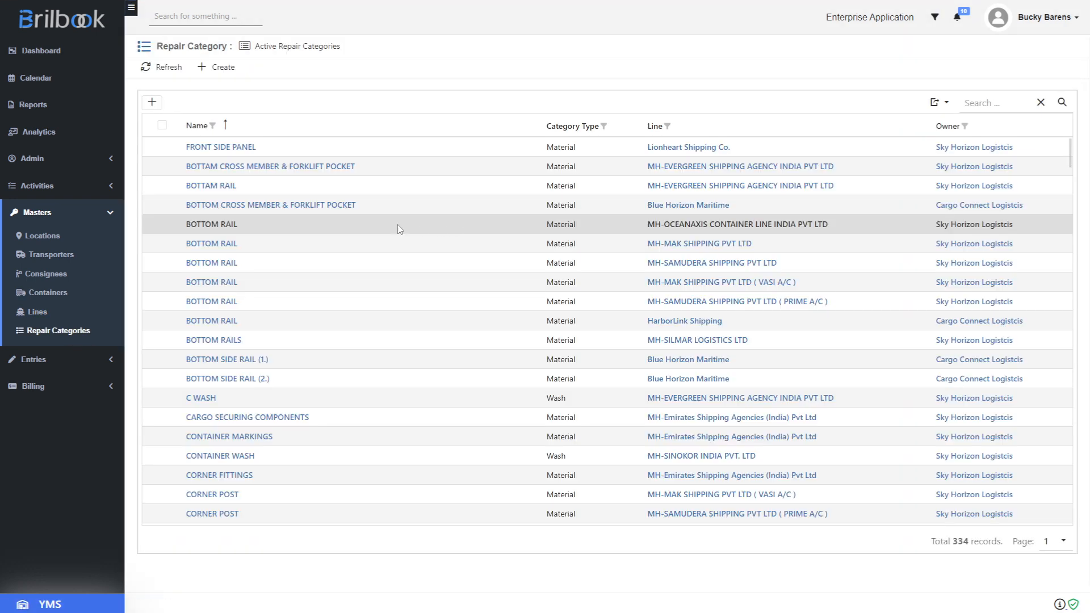
{"action": "left_click", "coordinate": [237, 149]}
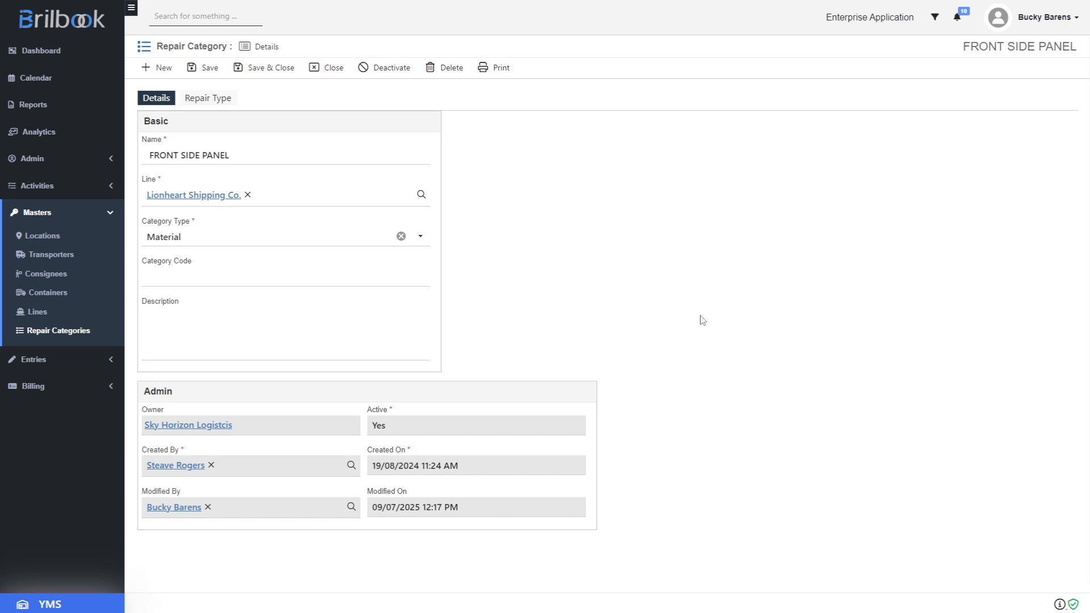
{"action": "left_click", "coordinate": [207, 98]}
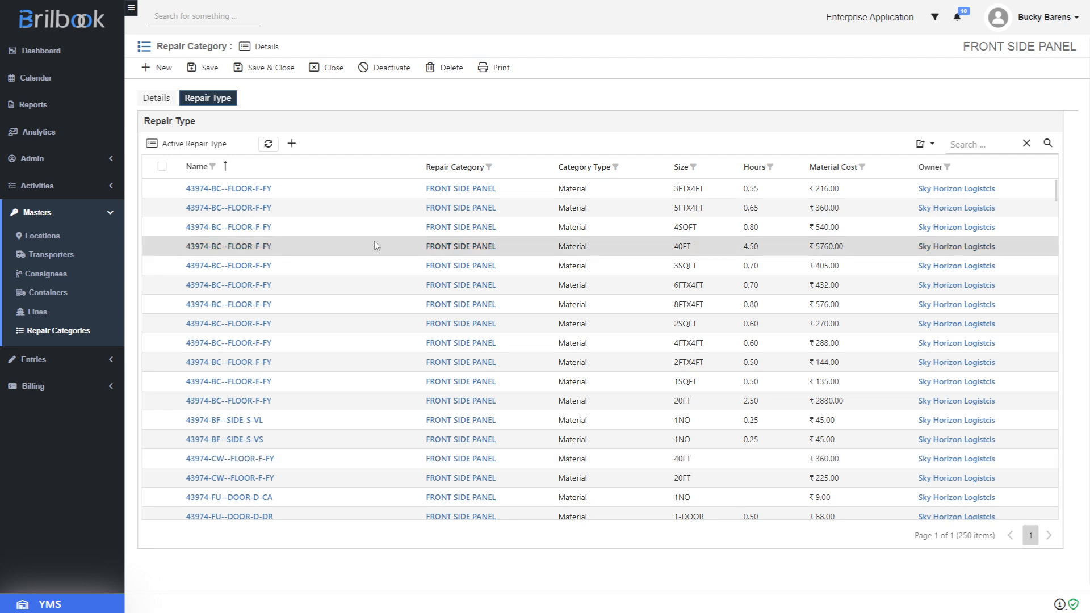
Create delivery order DO-IN-0.01 for Lionheart Shipping Co. with accounting set to Invoice and save it
{"action": "left_click", "coordinate": [71, 363]}
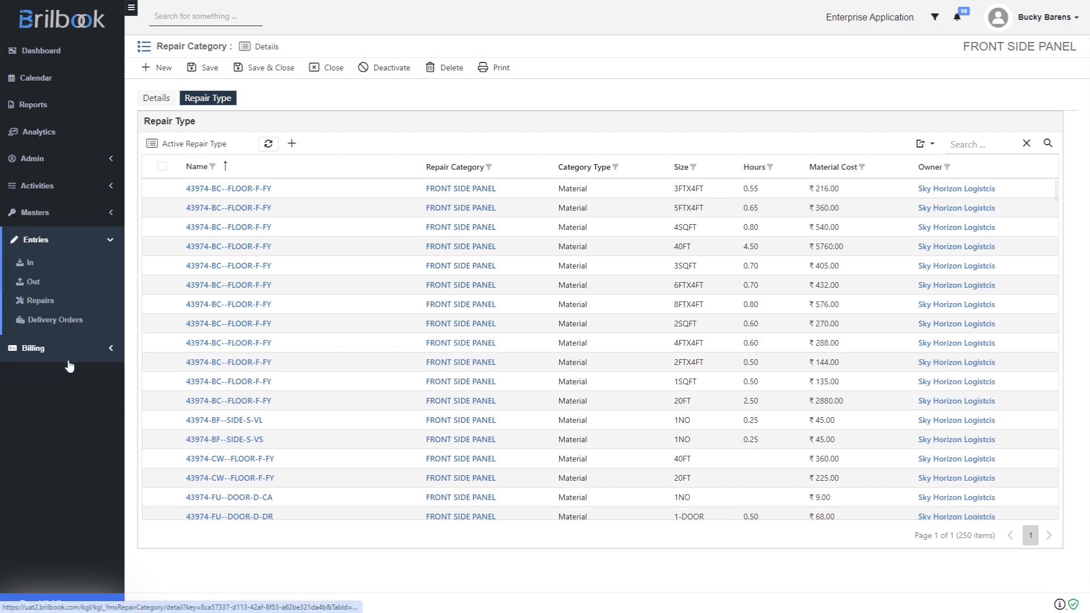
{"action": "left_click", "coordinate": [69, 321]}
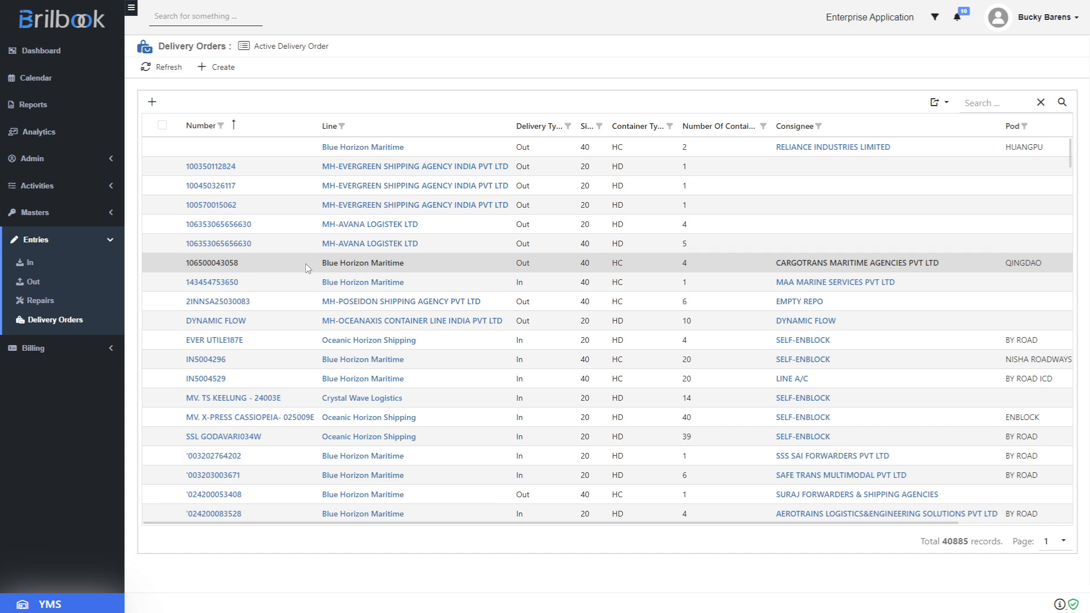
{"action": "left_click", "coordinate": [214, 69]}
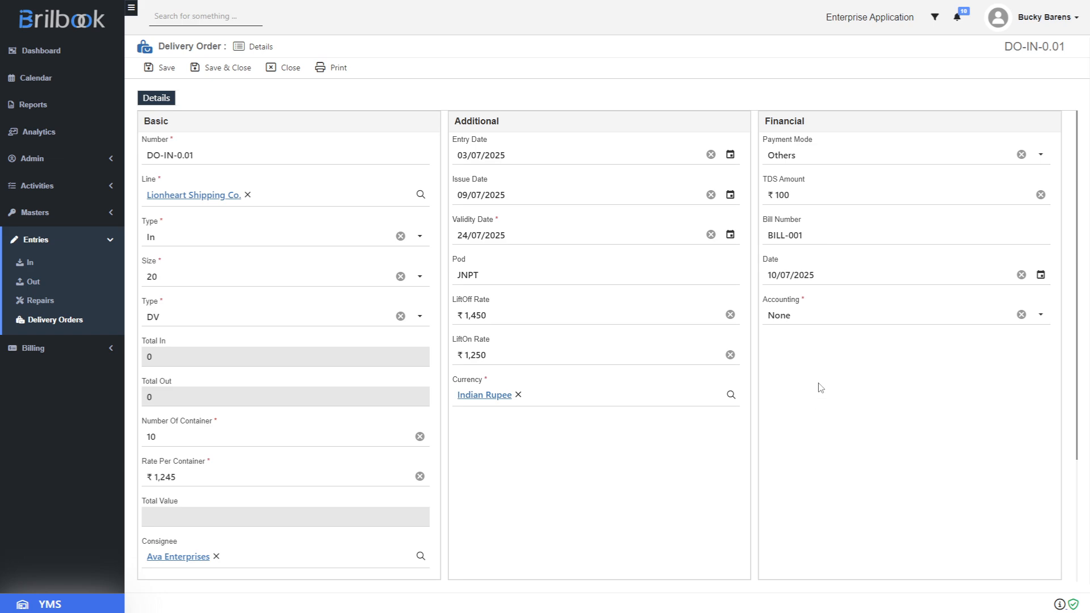
{"action": "left_click", "coordinate": [804, 323]}
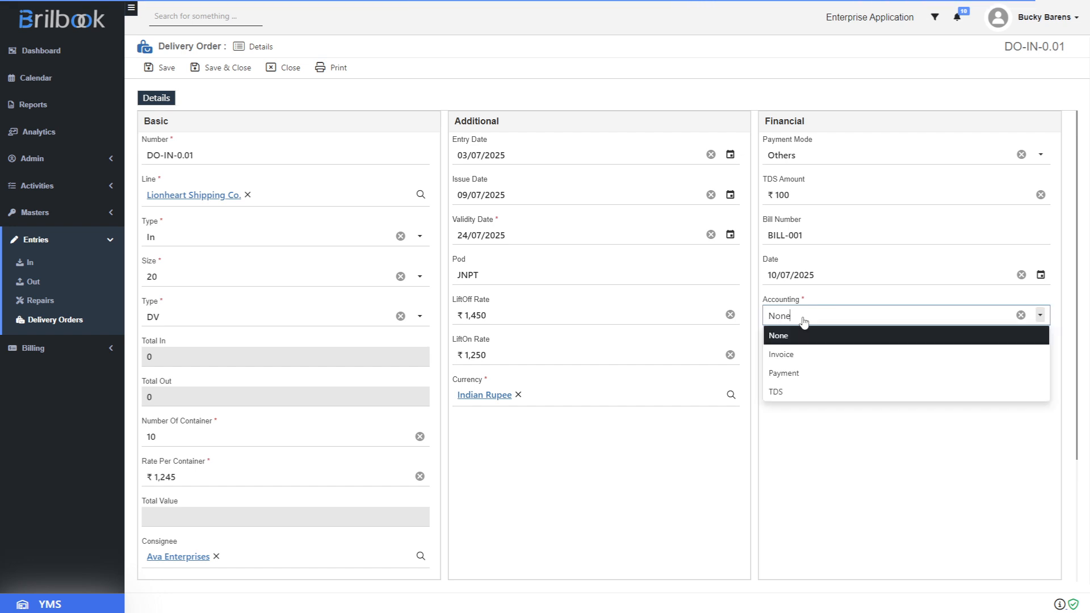
{"action": "left_click", "coordinate": [805, 356]}
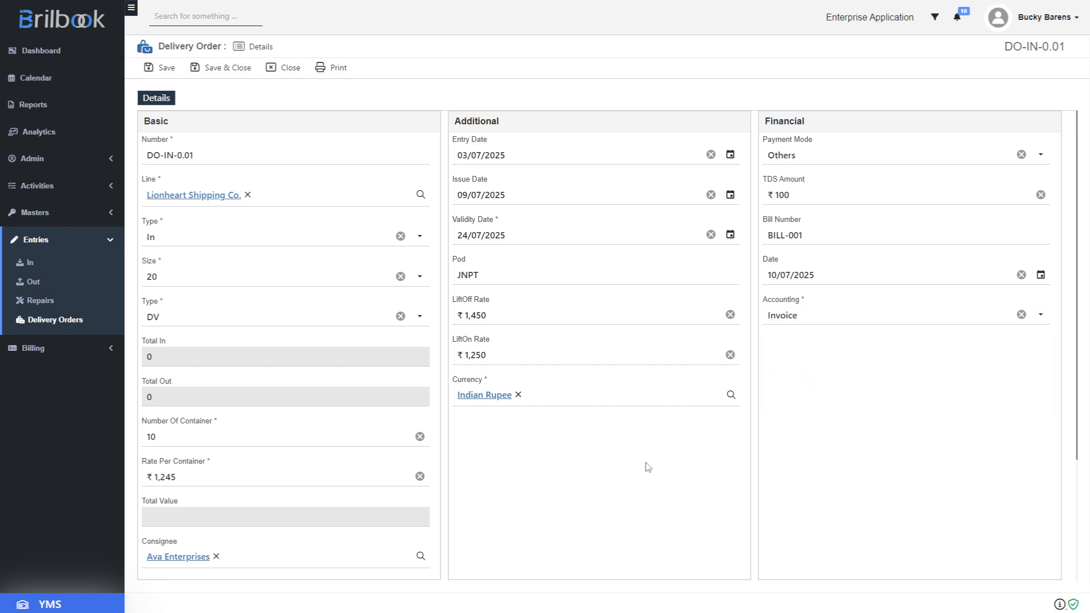
{"action": "left_click", "coordinate": [167, 69]}
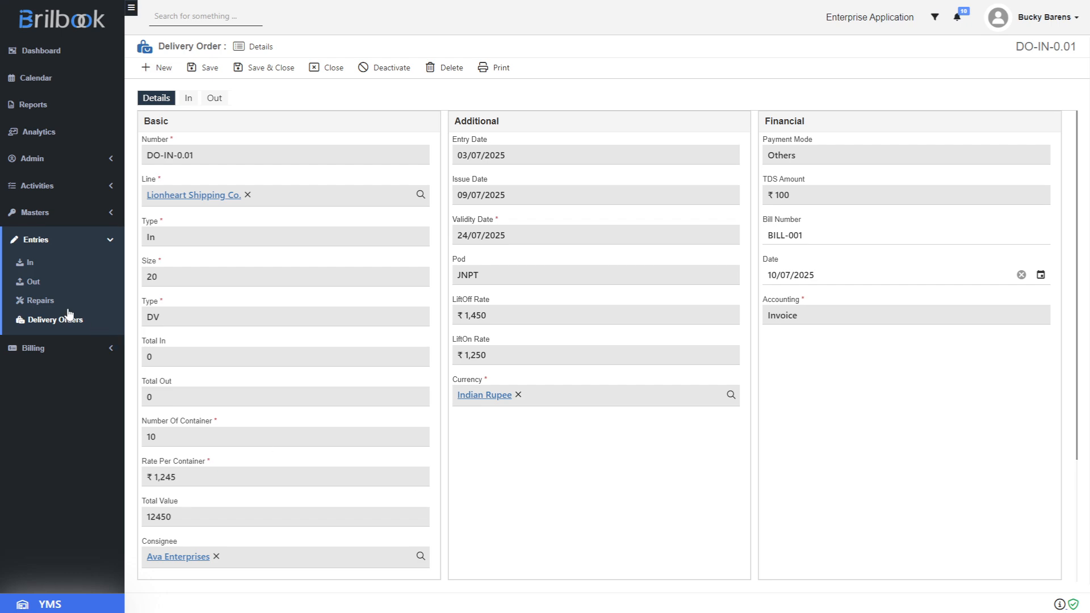
Create and save an In entry for container KHTG1456879 under delivery order DO-IN-0.01, then mark it final
{"action": "left_click", "coordinate": [29, 268]}
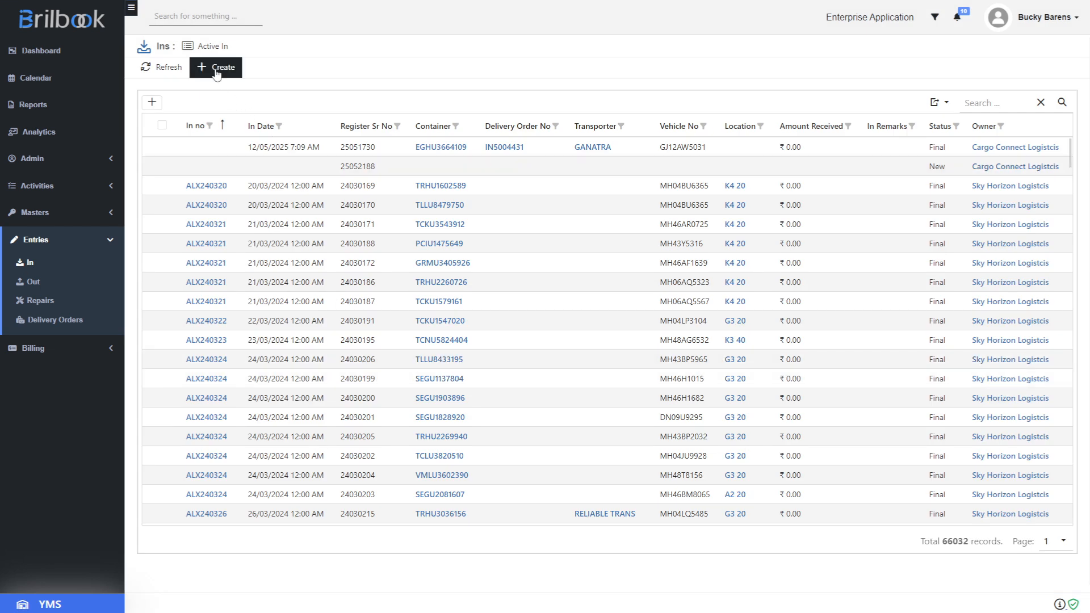
{"action": "left_click", "coordinate": [217, 71]}
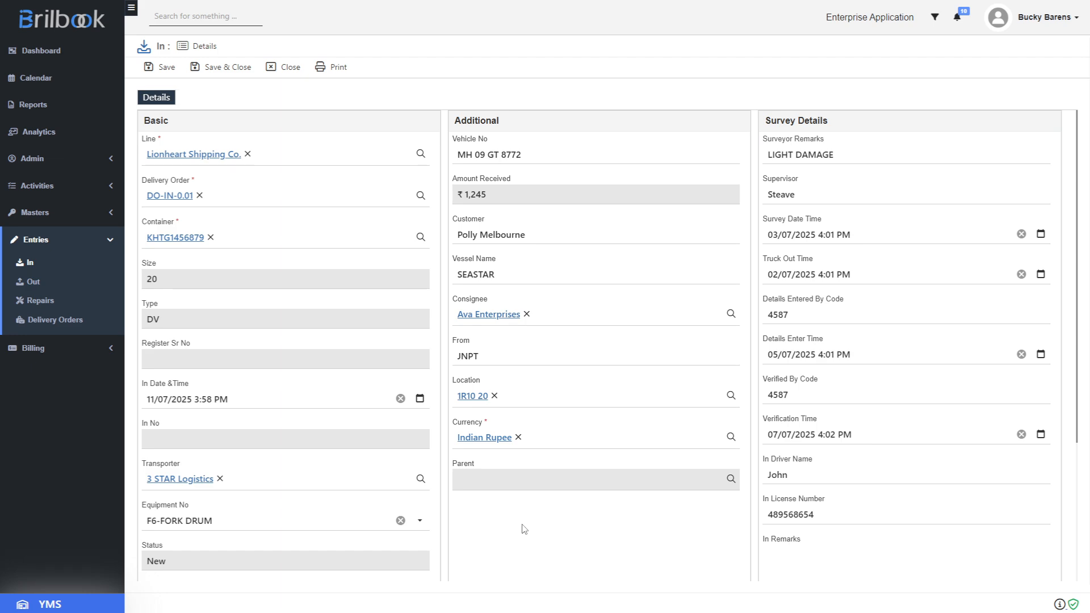
{"action": "left_click", "coordinate": [162, 73]}
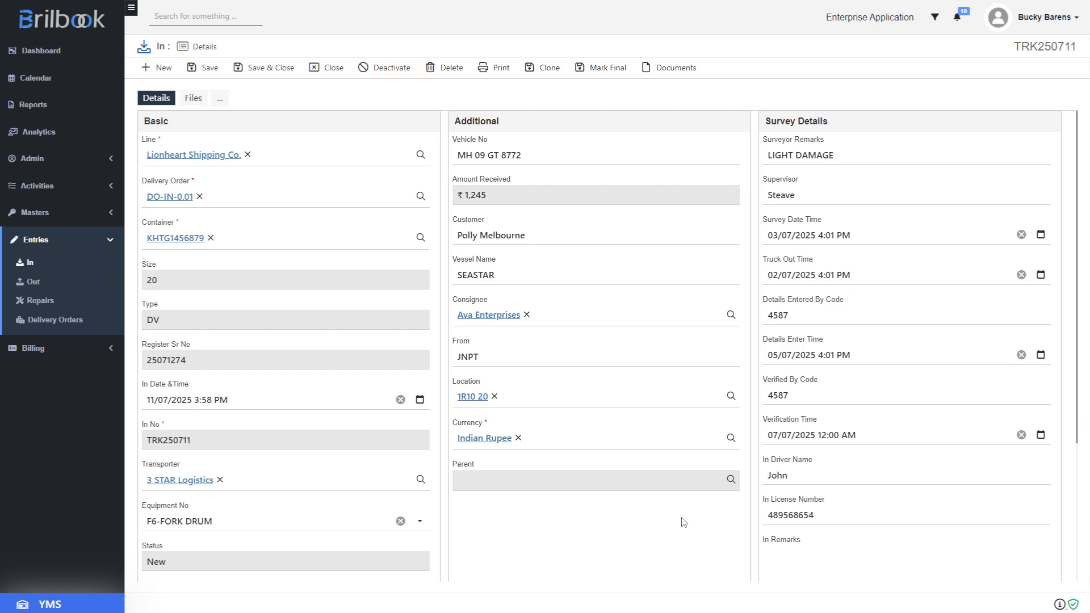
{"action": "left_click", "coordinate": [599, 70]}
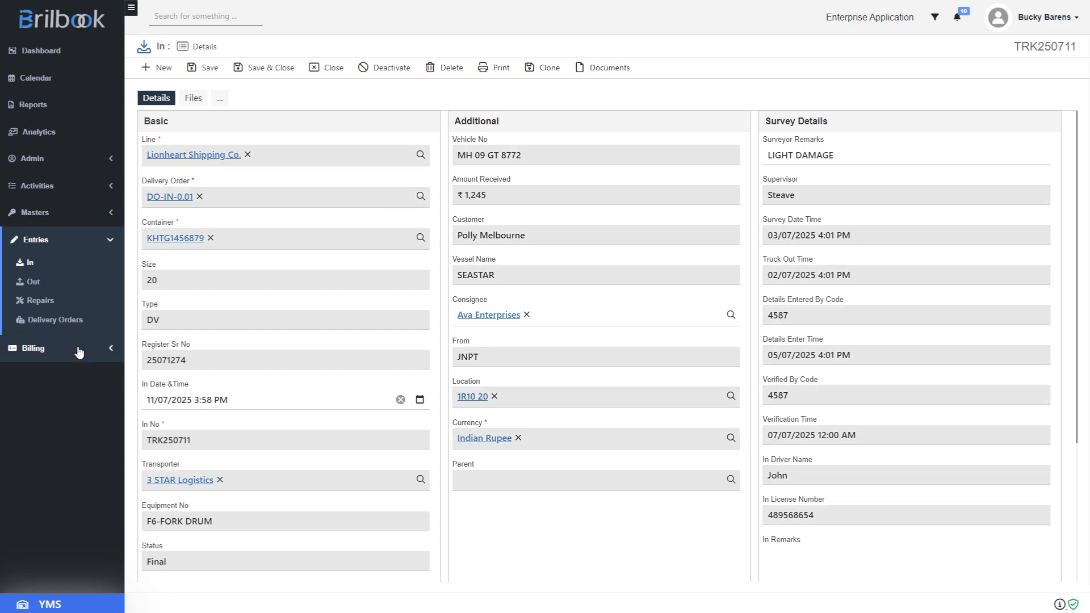
Open the repair record for container KHTG1456879
{"action": "left_click", "coordinate": [40, 302]}
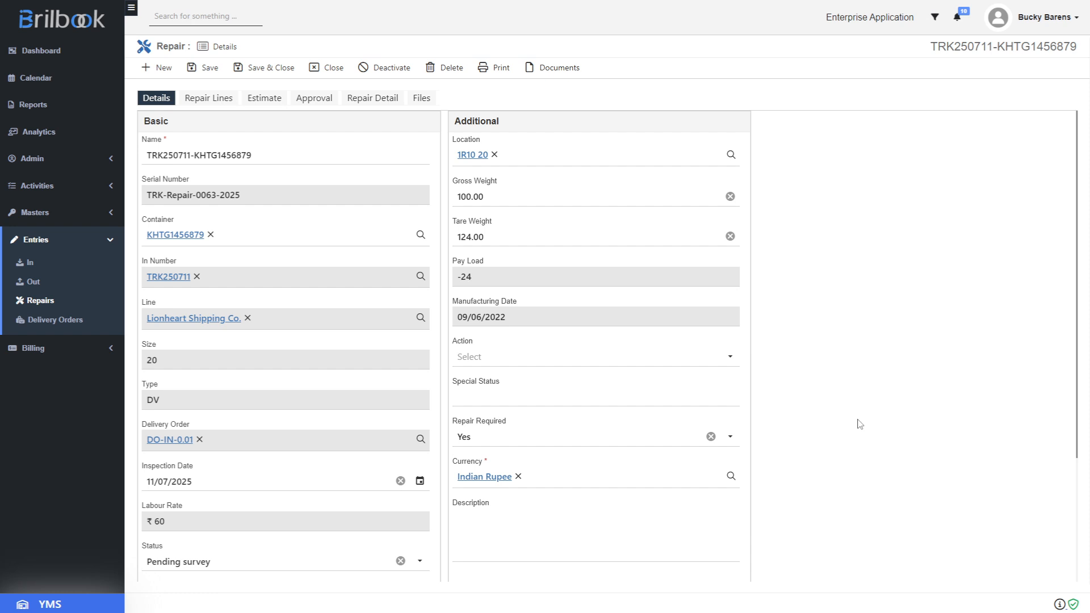
Set Repair Required to No, then back to Yes
{"action": "left_click", "coordinate": [568, 441]}
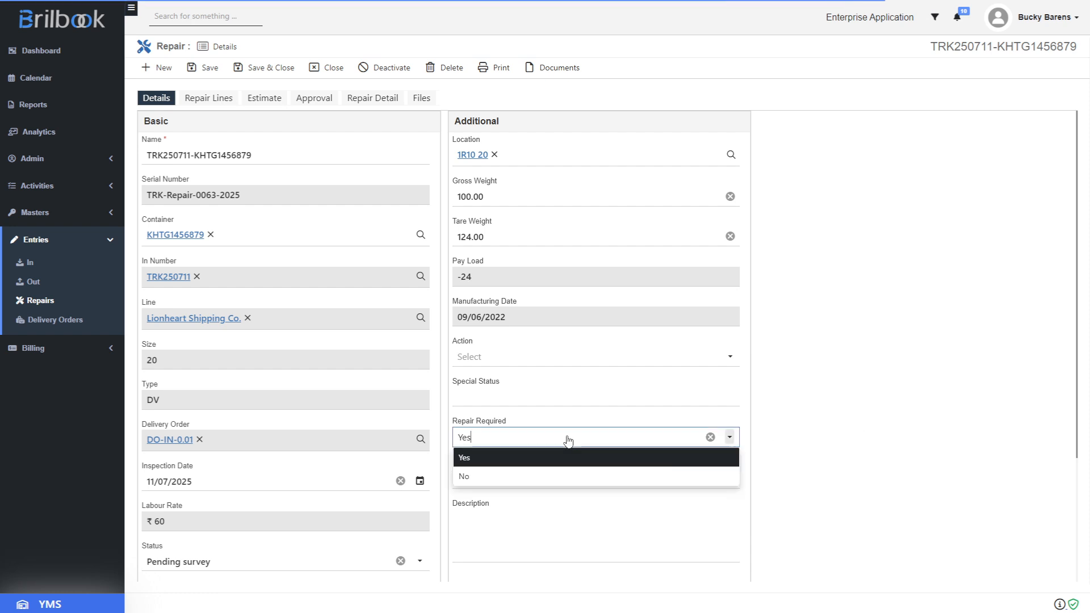
{"action": "left_click", "coordinate": [797, 429]}
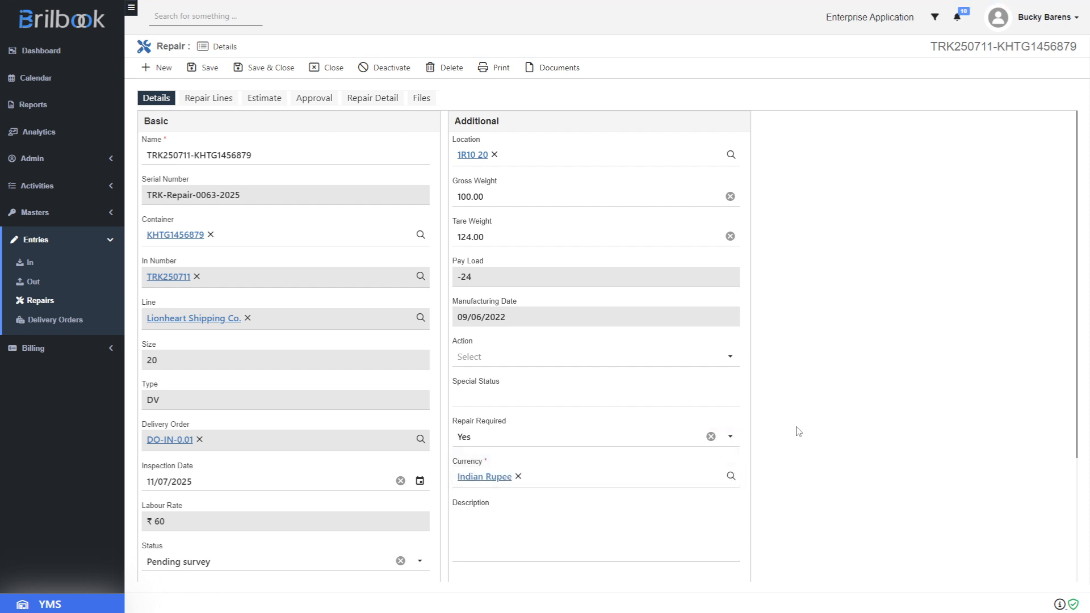
{"action": "left_click", "coordinate": [633, 443]}
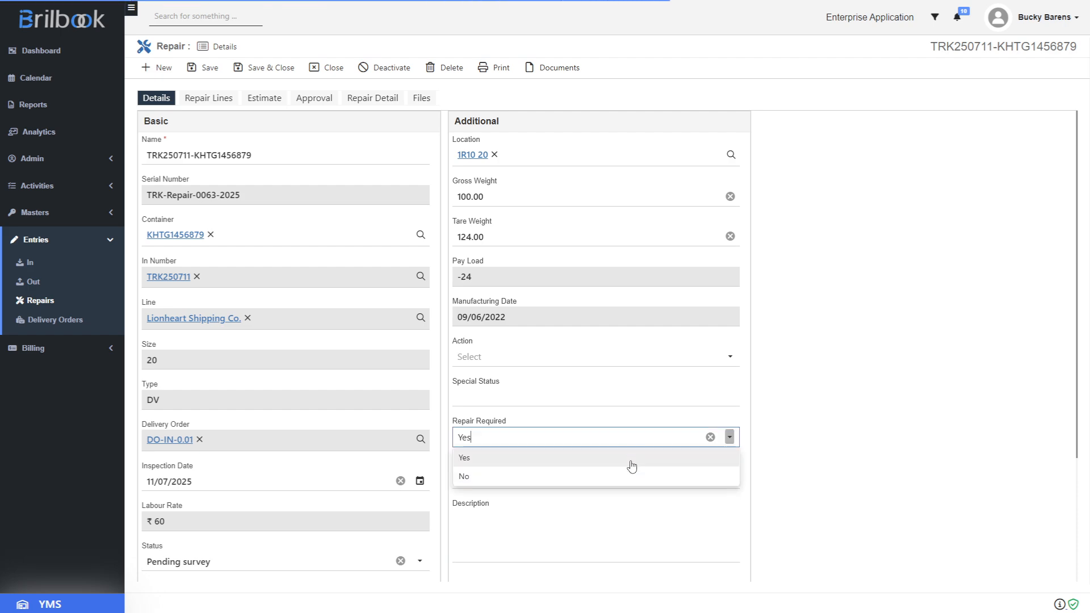
{"action": "left_click", "coordinate": [629, 477]}
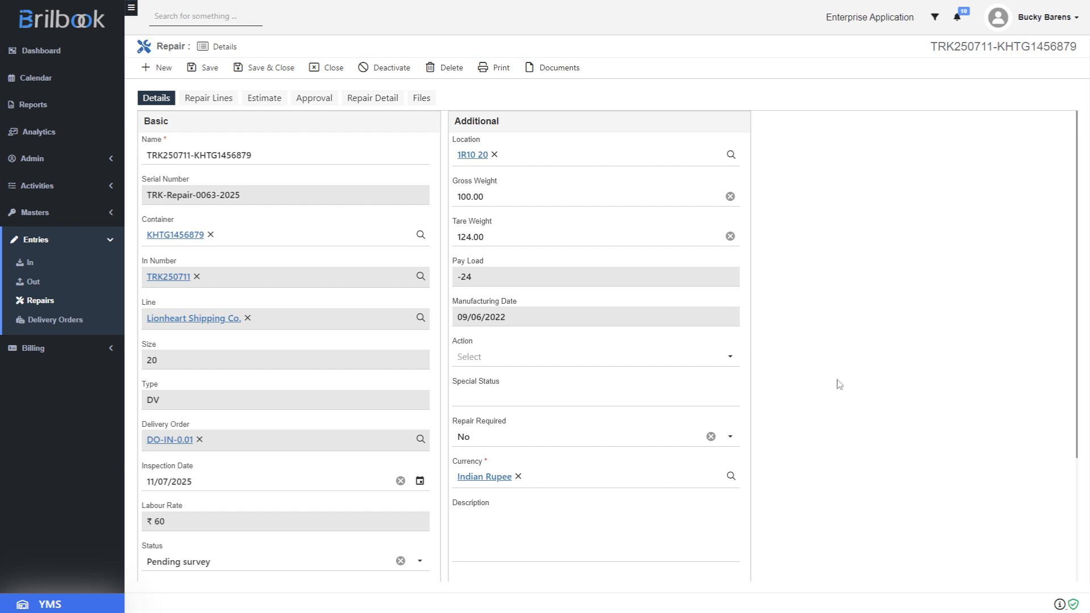
{"action": "left_click", "coordinate": [571, 442]}
{"action": "left_click", "coordinate": [562, 458]}
Add a full-form repair line with category FRONT SIDE PANEL and repair type 43974-BC--FLOOR-F-FY, and save it
{"action": "left_click", "coordinate": [226, 101]}
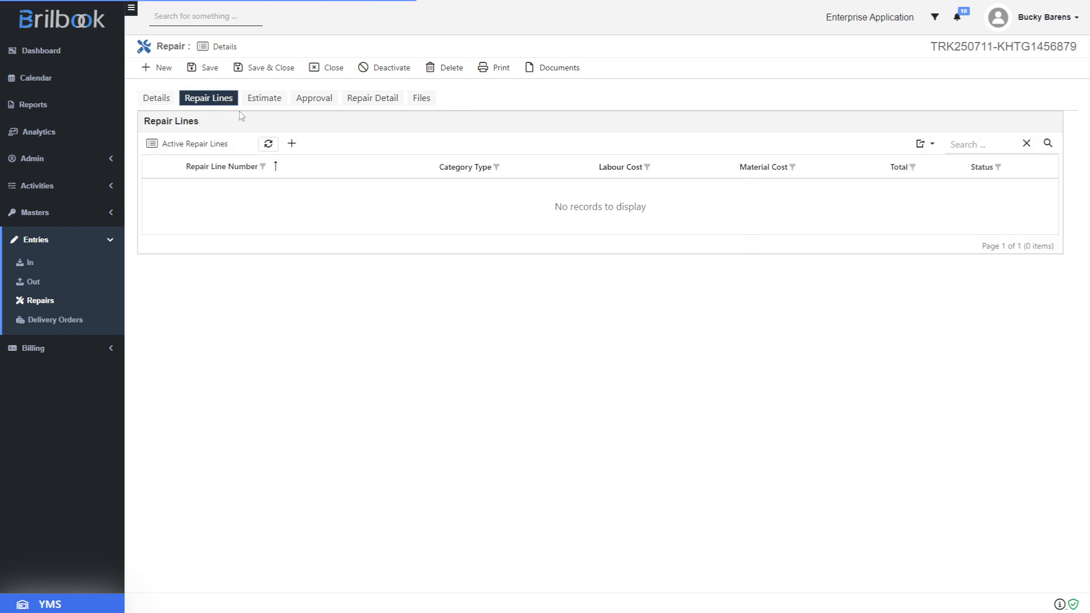
{"action": "left_click", "coordinate": [291, 145]}
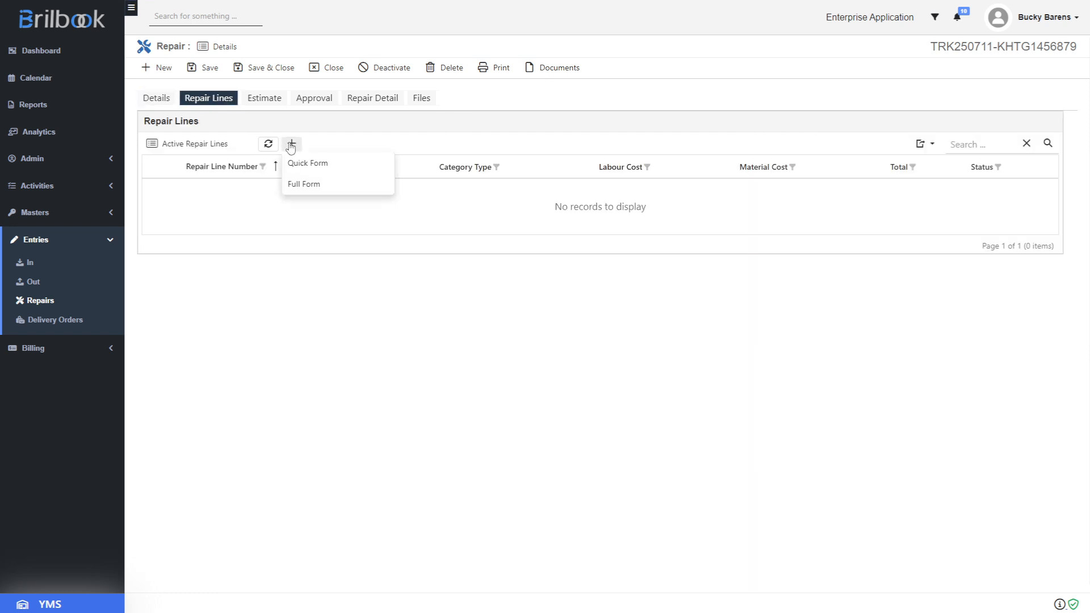
{"action": "left_click", "coordinate": [306, 185]}
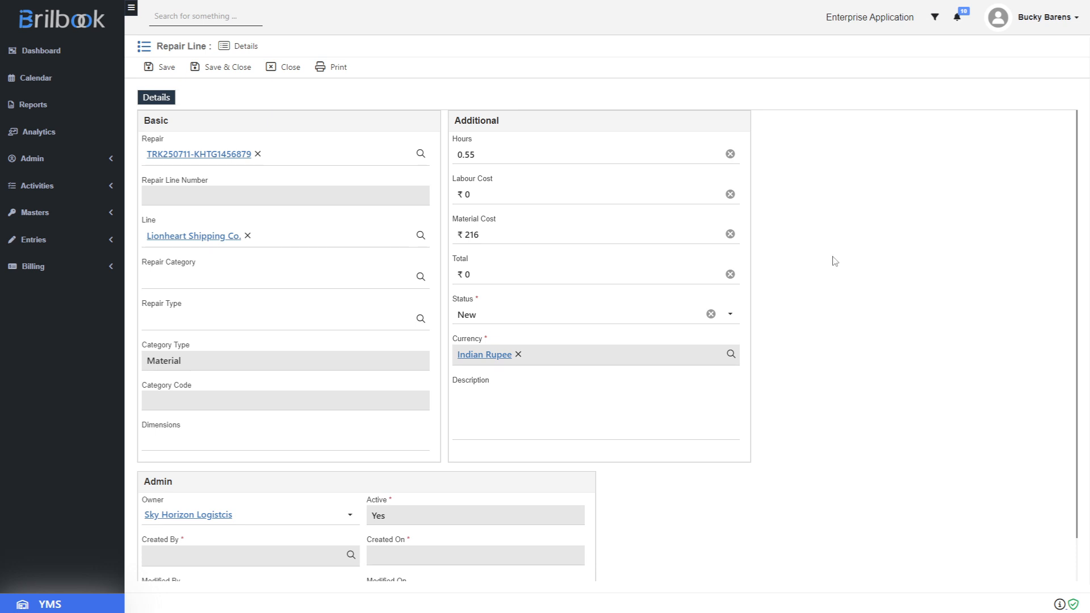
{"action": "left_click", "coordinate": [239, 286]}
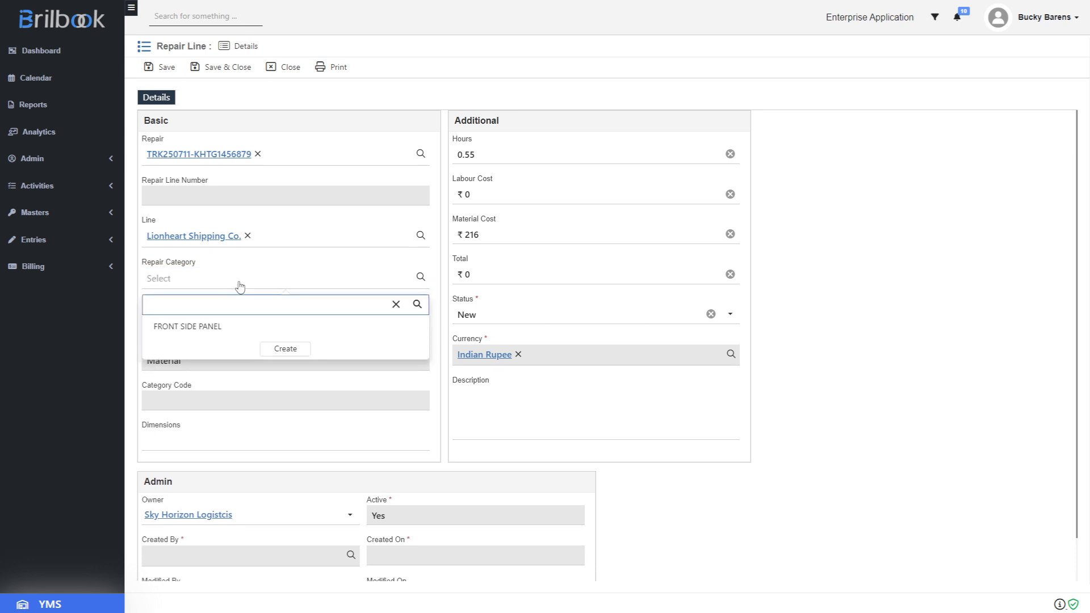
{"action": "left_click", "coordinate": [268, 330]}
{"action": "left_click", "coordinate": [269, 323]}
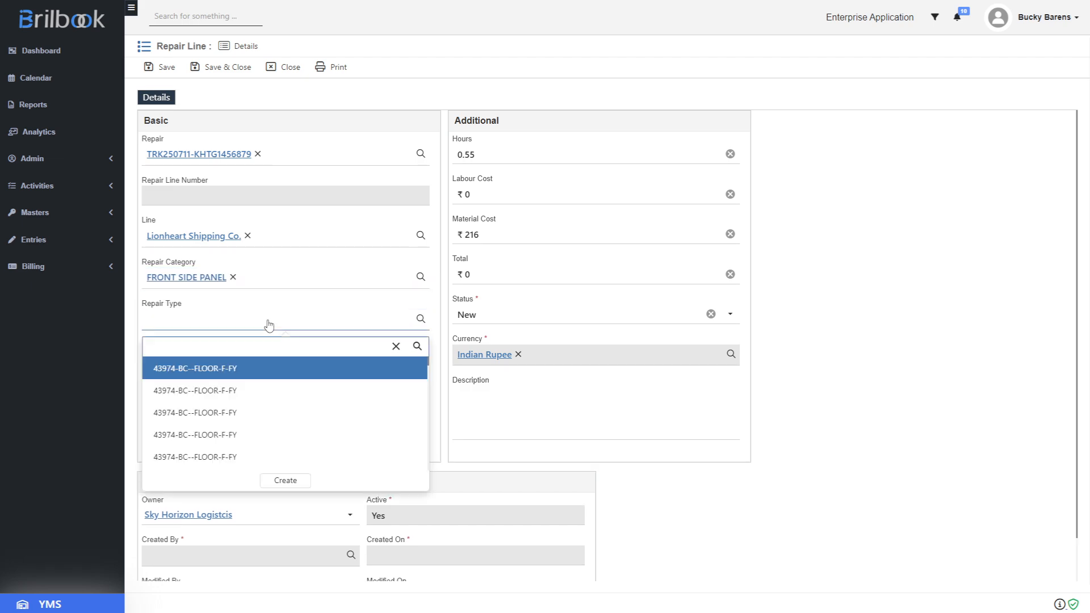
{"action": "left_click", "coordinate": [283, 414]}
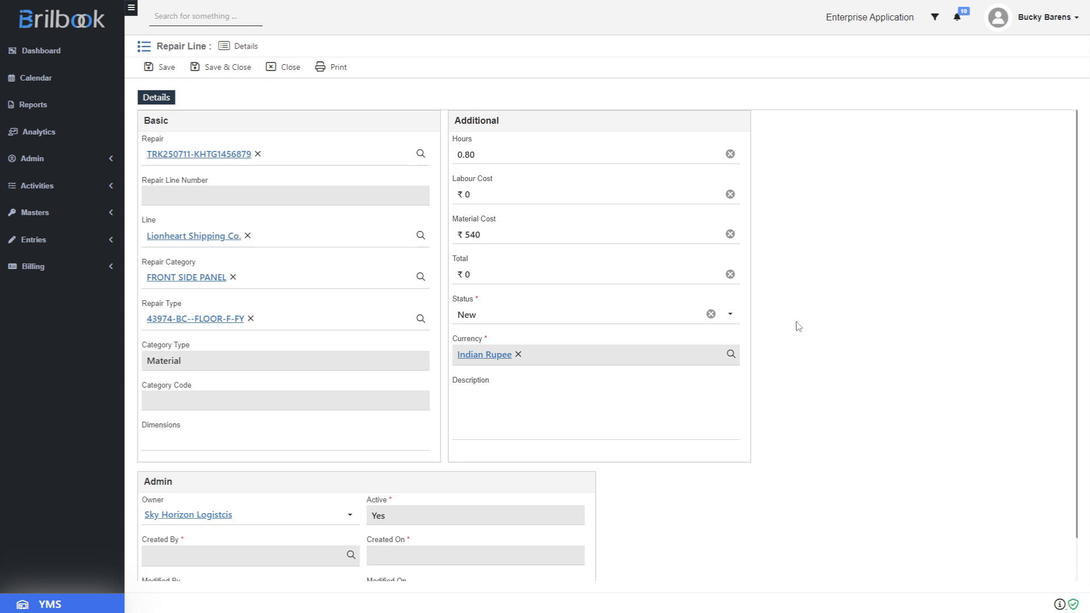
{"action": "left_click", "coordinate": [154, 67]}
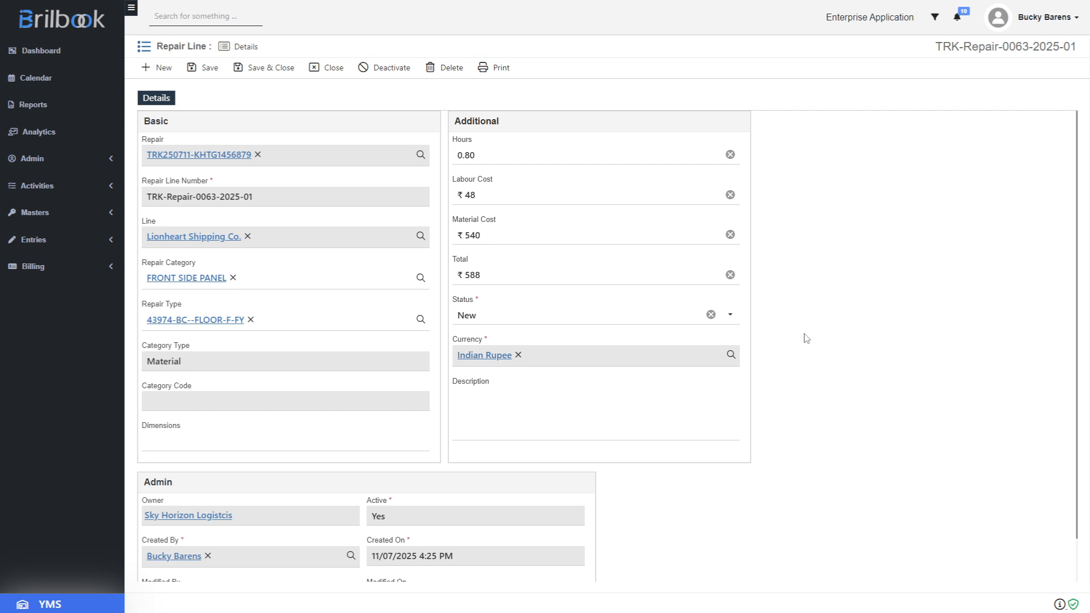
Return to the repair record, set the Estimate Sent Date to 11/07/2025, and save the repair
{"action": "left_click", "coordinate": [223, 157]}
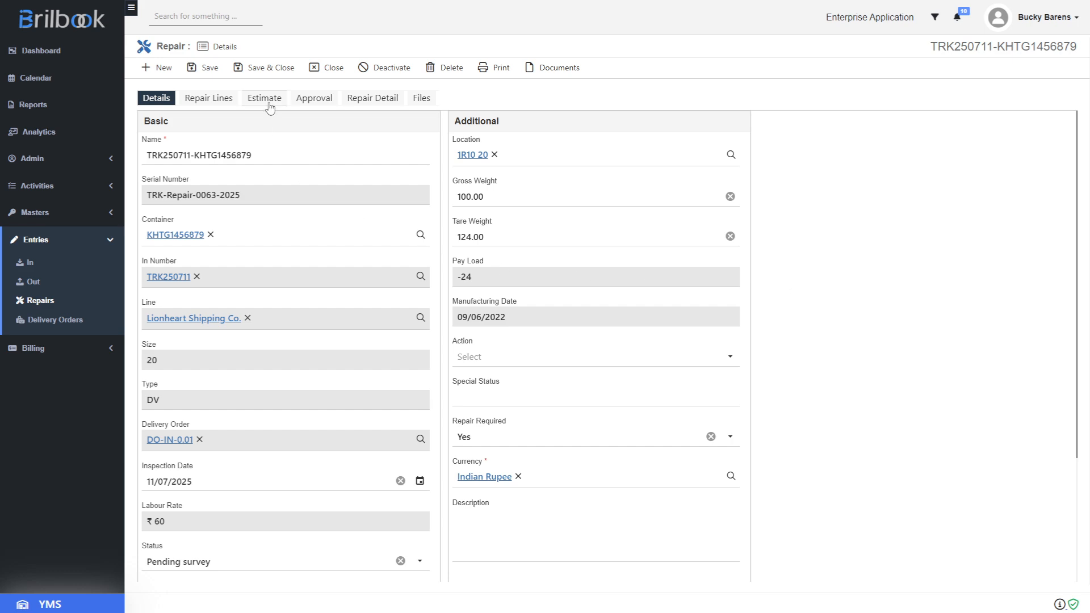
{"action": "left_click", "coordinate": [269, 104]}
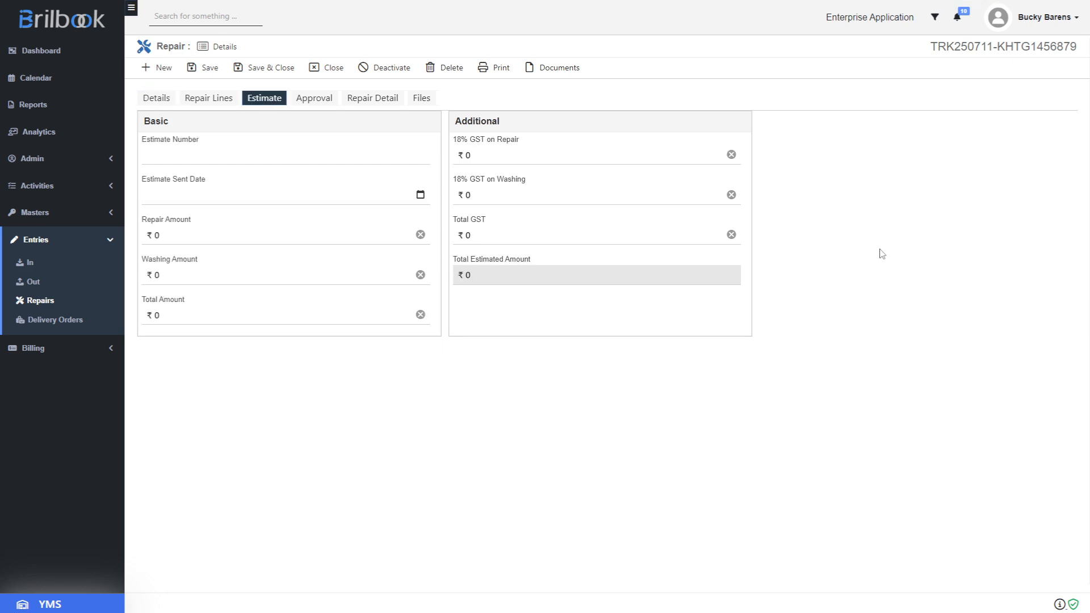
{"action": "left_click", "coordinate": [420, 196]}
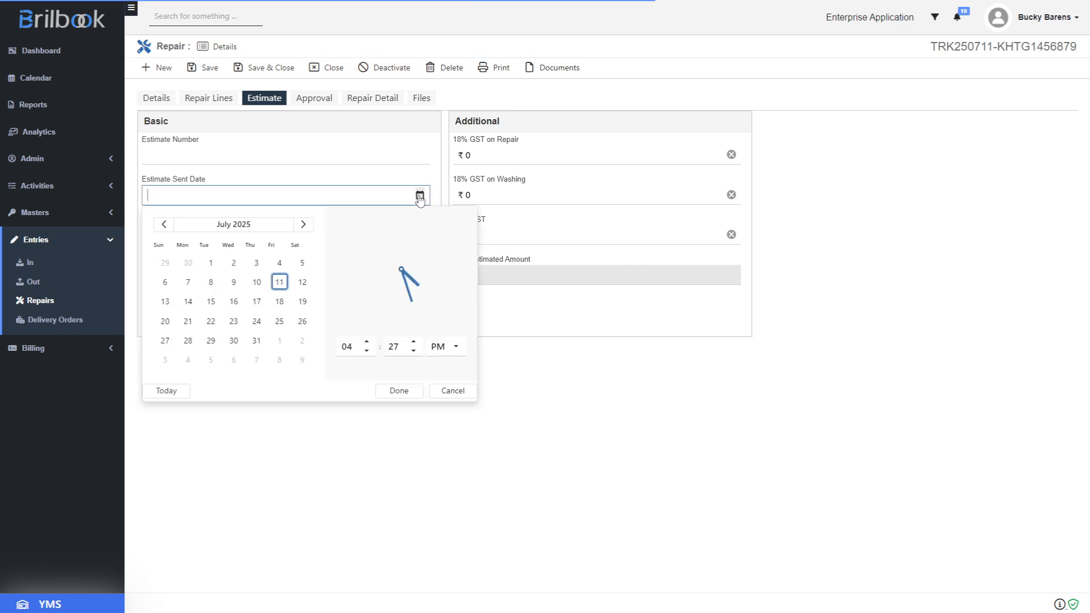
{"action": "left_click", "coordinate": [279, 282]}
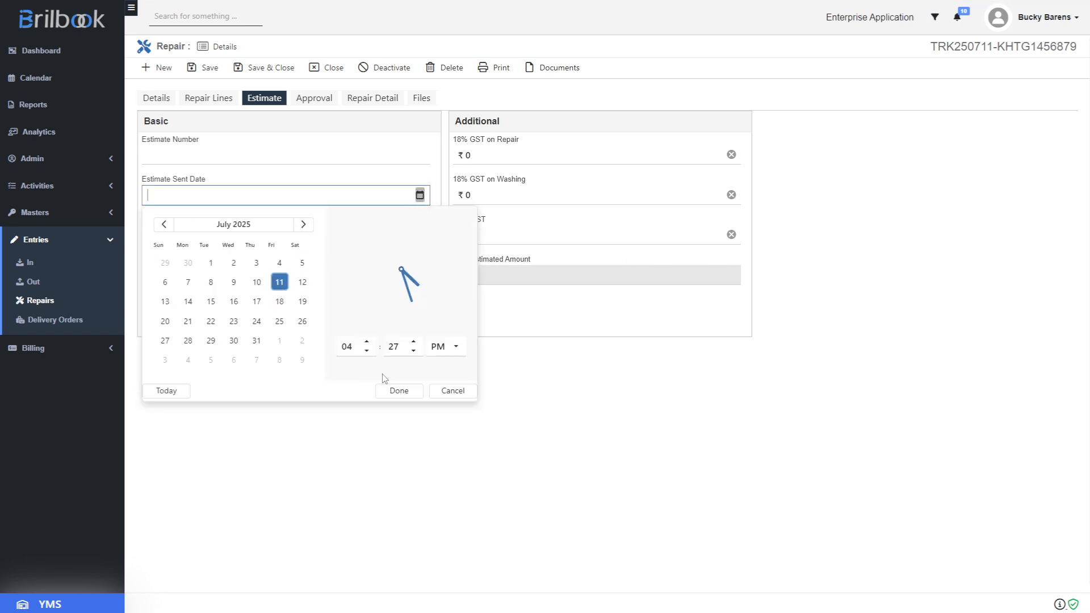
{"action": "left_click", "coordinate": [397, 391]}
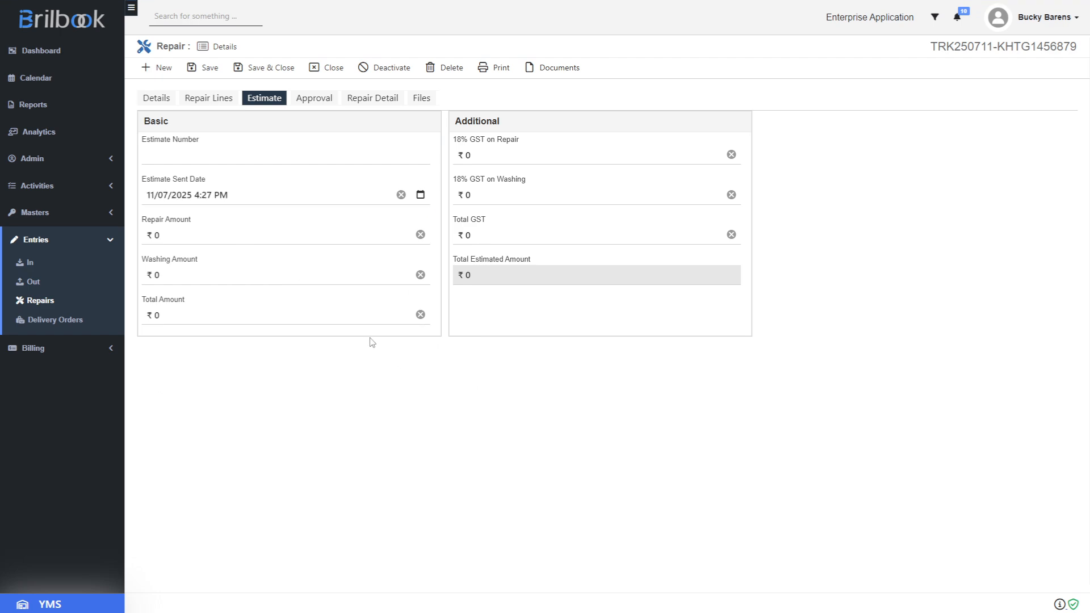
{"action": "left_click", "coordinate": [205, 67]}
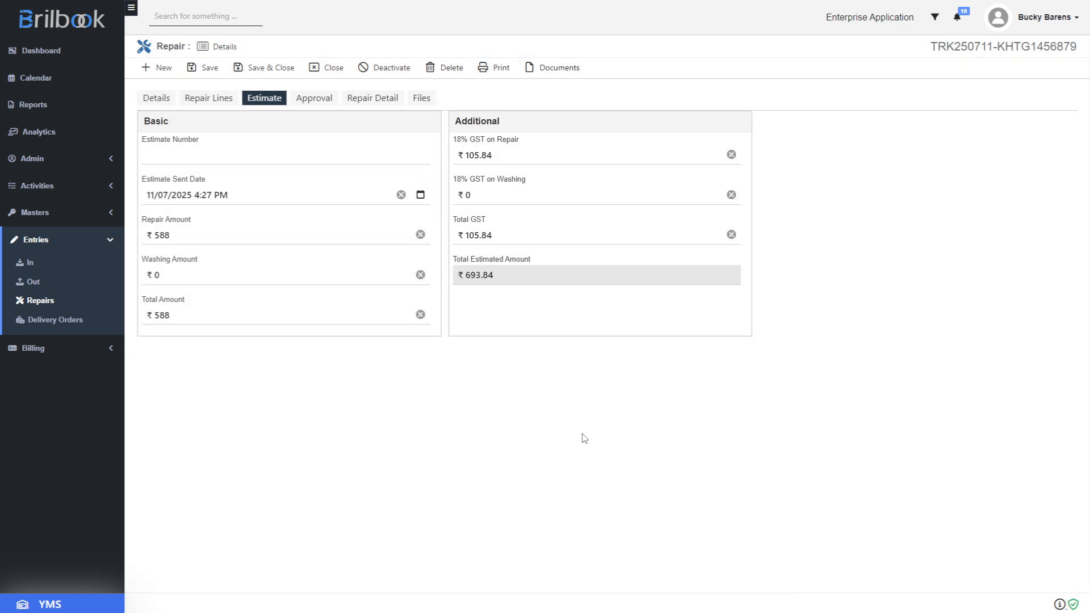
{"action": "left_click", "coordinate": [223, 102]}
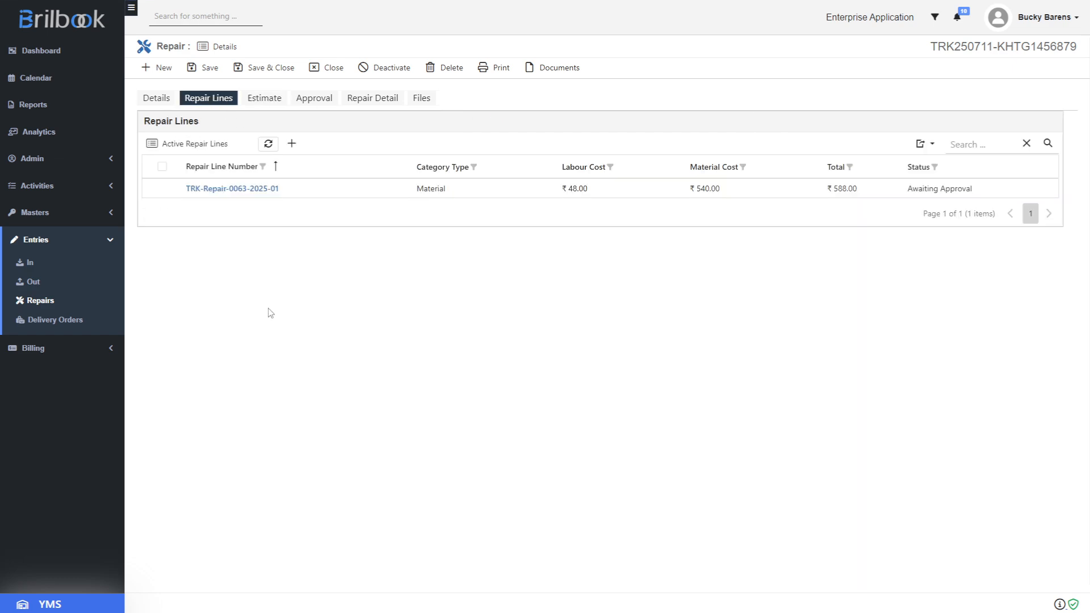
{"action": "left_click", "coordinate": [162, 189]}
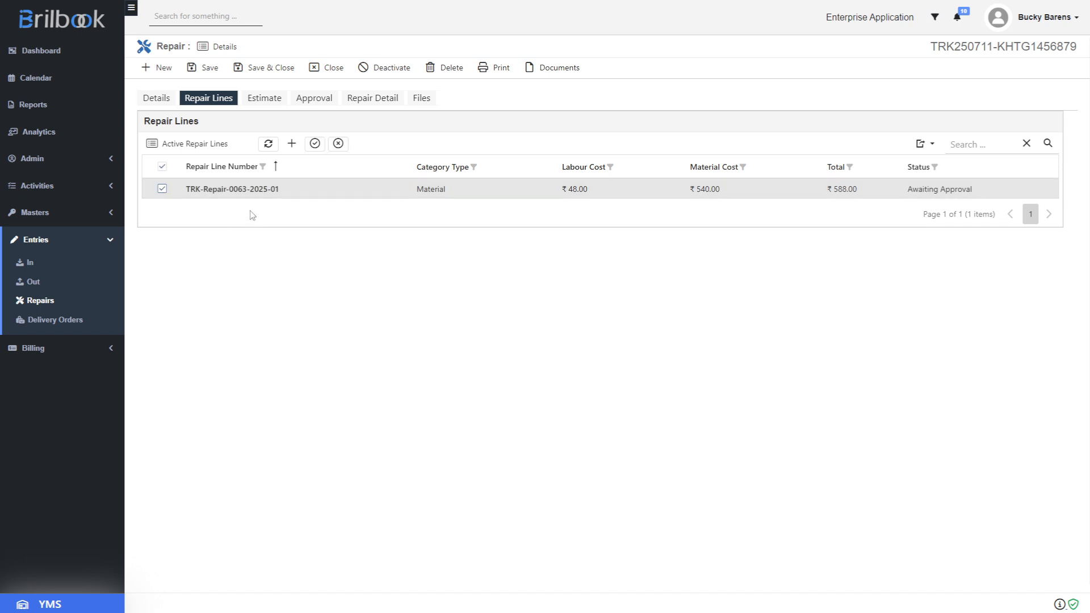
{"action": "left_click", "coordinate": [315, 144]}
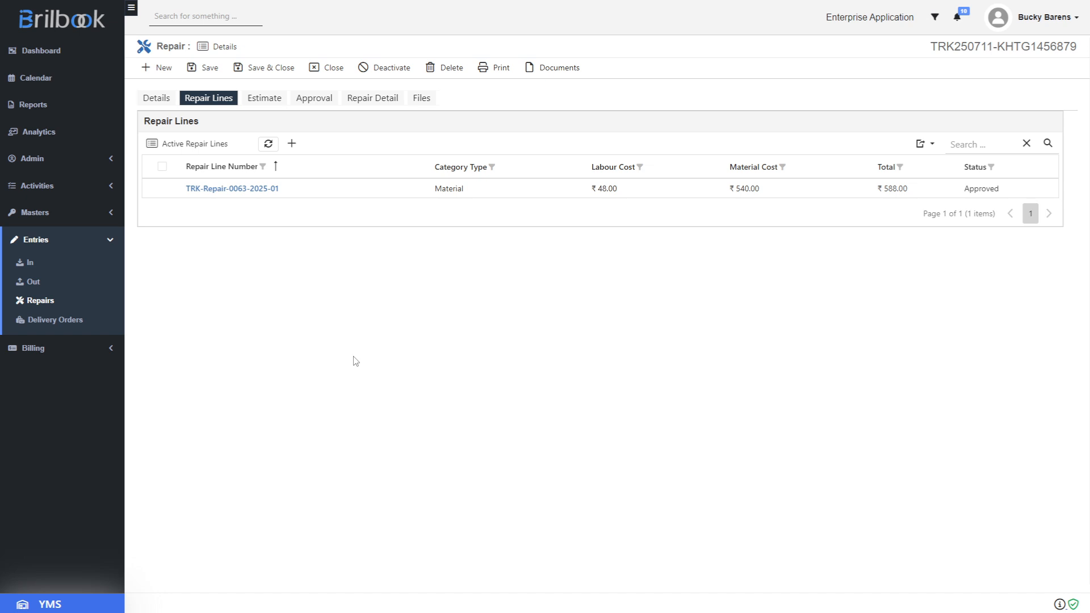
Set the Approval Received Date to 11/07/2025 and save the repair
{"action": "left_click", "coordinate": [315, 99]}
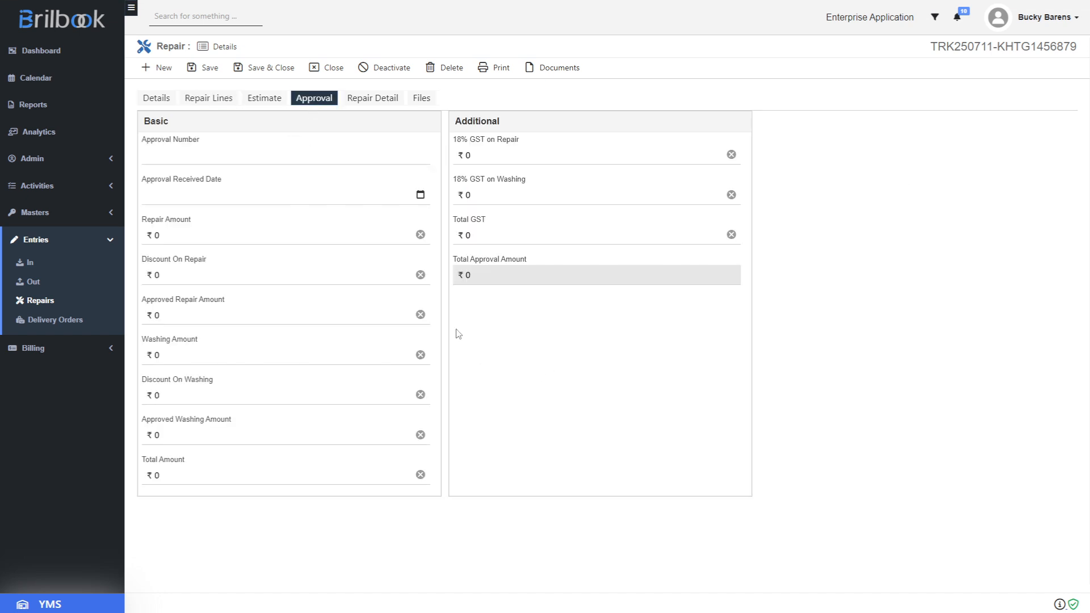
{"action": "left_click", "coordinate": [420, 194]}
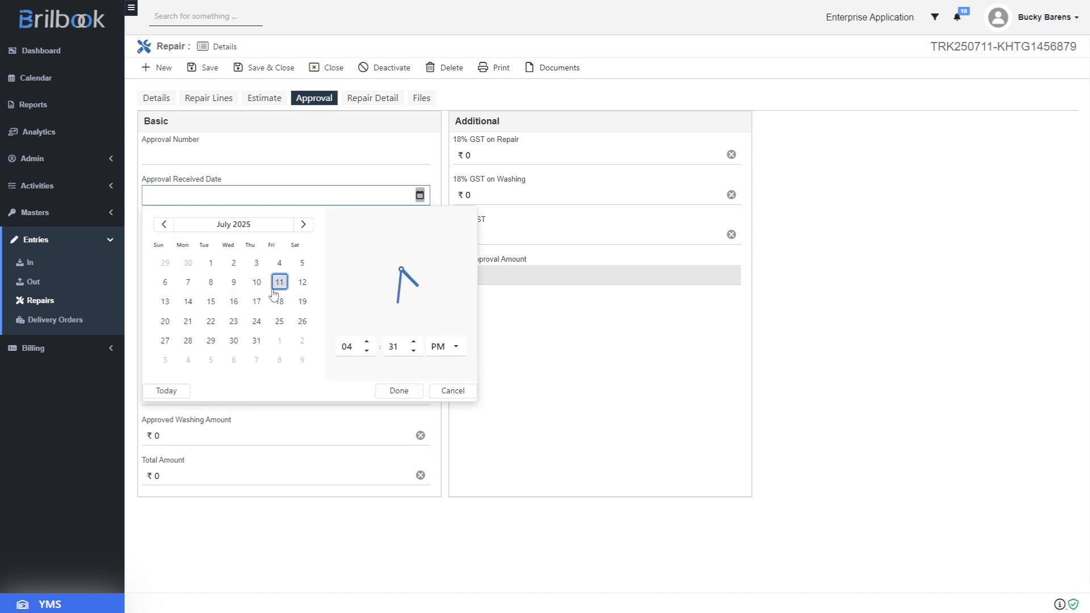
{"action": "left_click", "coordinate": [399, 391]}
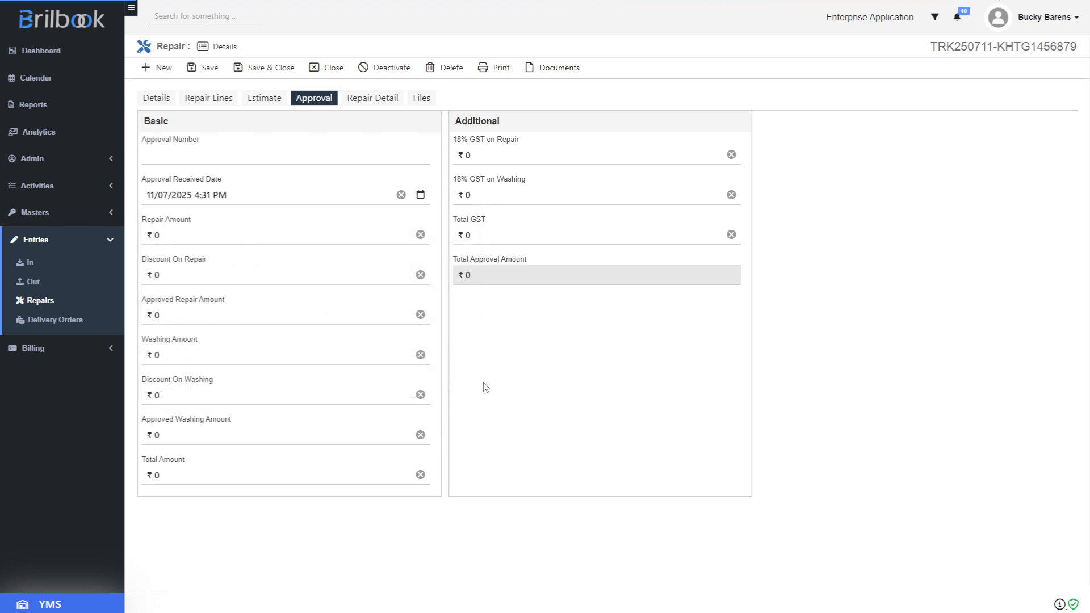
{"action": "left_click", "coordinate": [209, 69]}
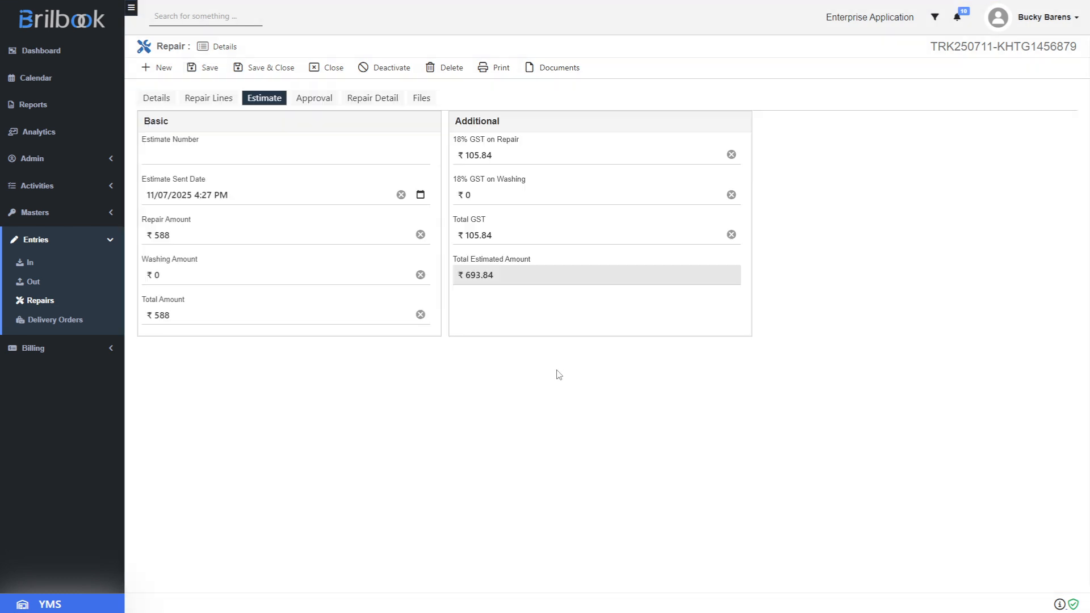
Set the Sent for Repairs Date to 03/07/2025 and the contractor to Shree Sai Container Service, then save
{"action": "left_click", "coordinate": [165, 101]}
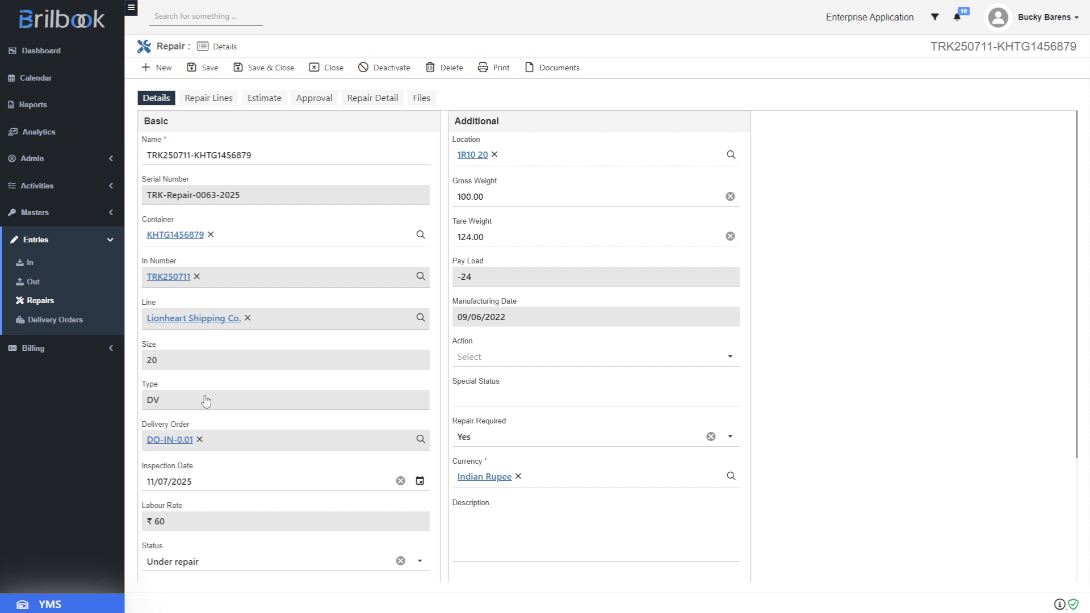
{"action": "scroll", "coordinate": [206, 401], "scroll_direction": "down", "scroll_amount": 3}
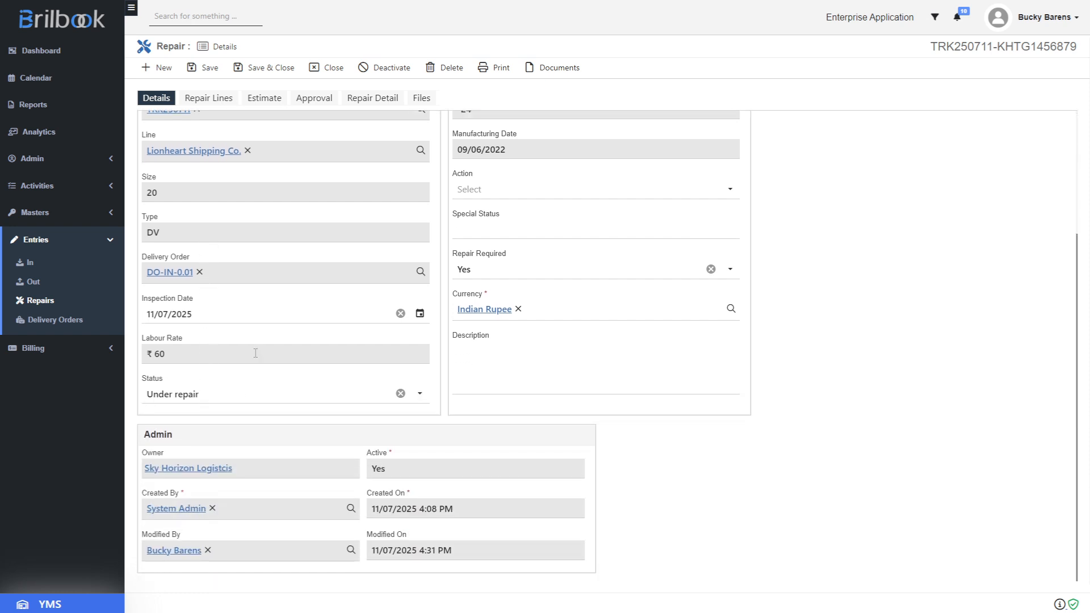
{"action": "left_click", "coordinate": [368, 101]}
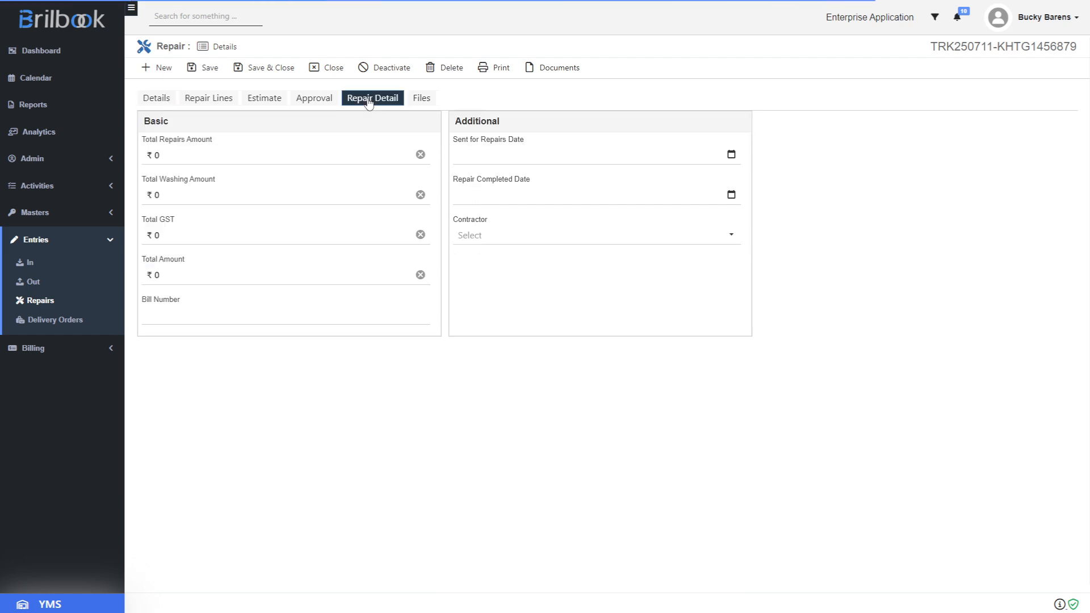
{"action": "left_click", "coordinate": [733, 156]}
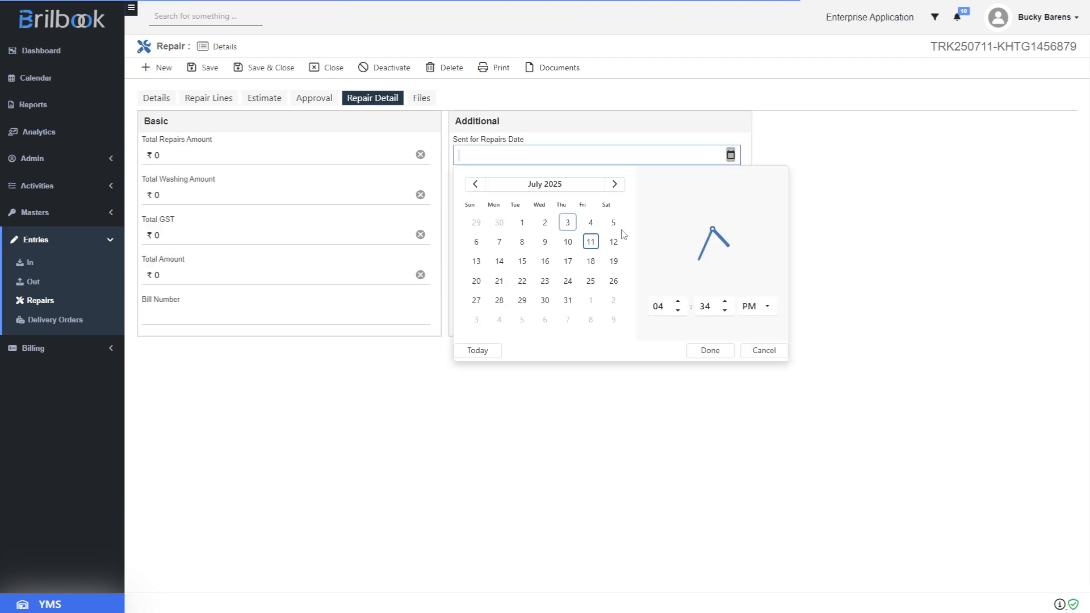
{"action": "left_click", "coordinate": [568, 223]}
{"action": "left_click", "coordinate": [698, 354]}
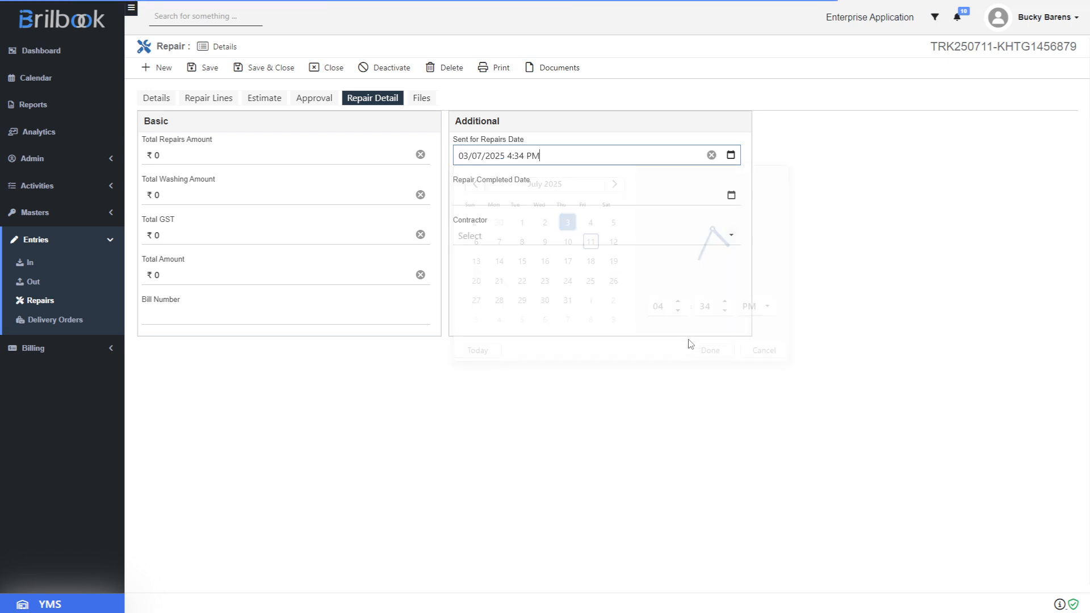
{"action": "left_click", "coordinate": [729, 237]}
{"action": "left_click", "coordinate": [650, 276]}
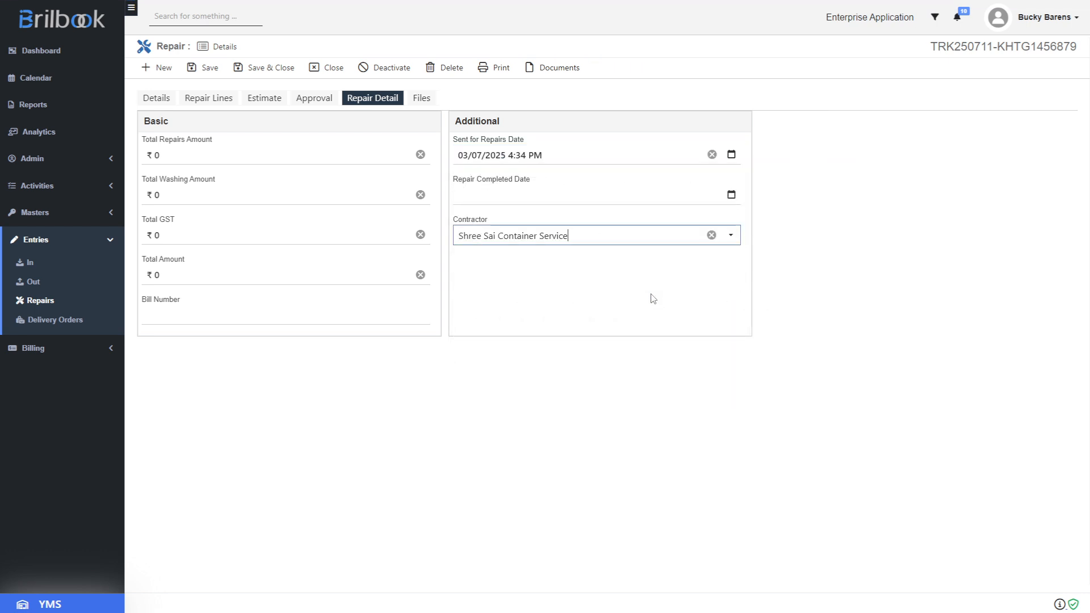
{"action": "left_click", "coordinate": [644, 295]}
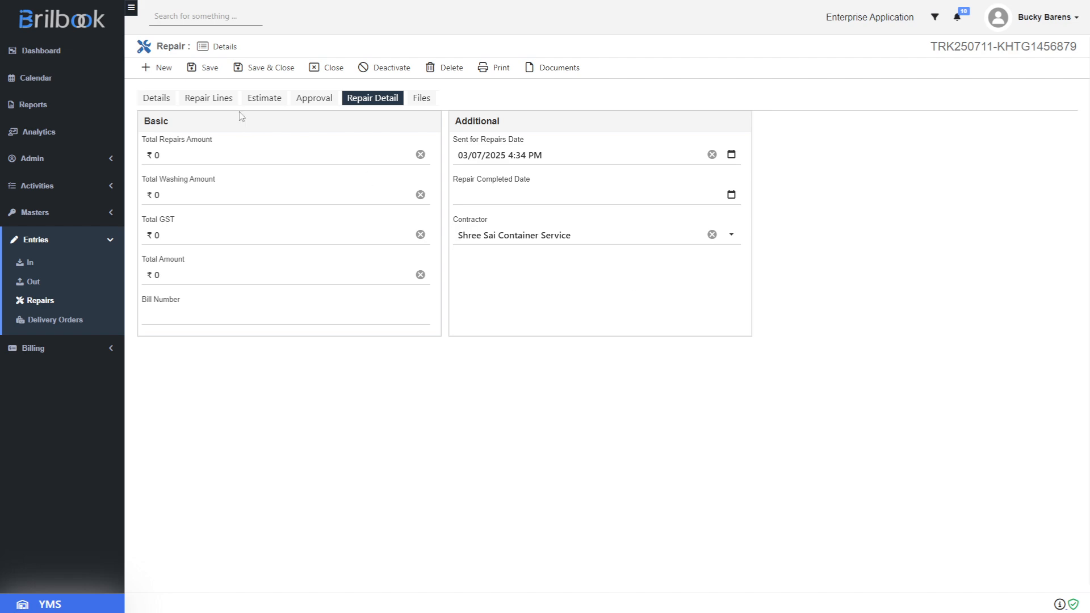
{"action": "left_click", "coordinate": [212, 74]}
Set the Repair Completed Date to 12/07/2025 and save the repair
{"action": "left_click", "coordinate": [730, 195]}
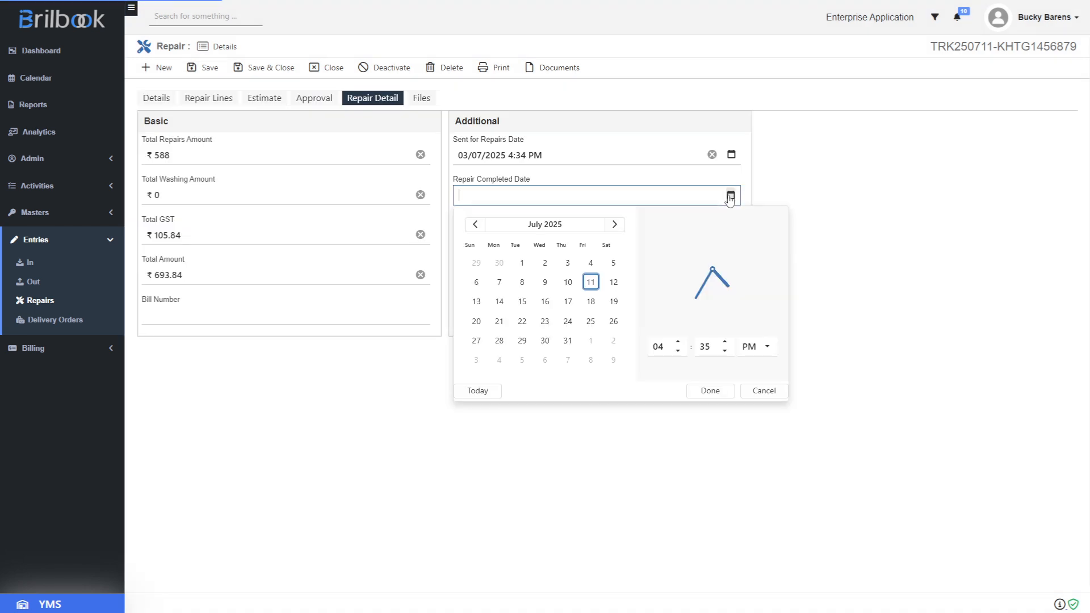
{"action": "left_click", "coordinate": [614, 282]}
{"action": "left_click", "coordinate": [697, 401]}
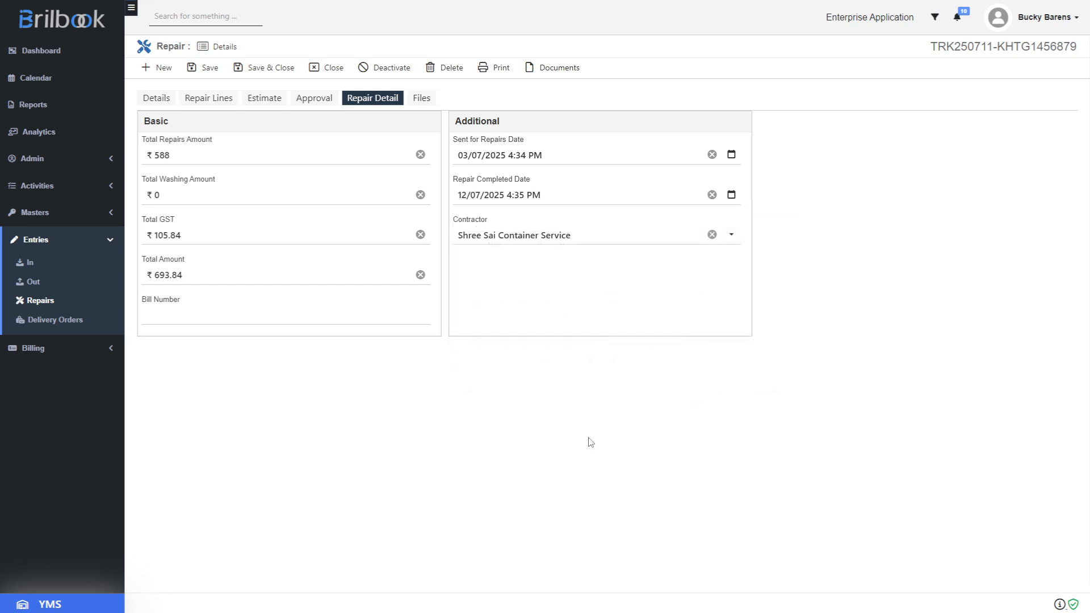
{"action": "left_click", "coordinate": [208, 67]}
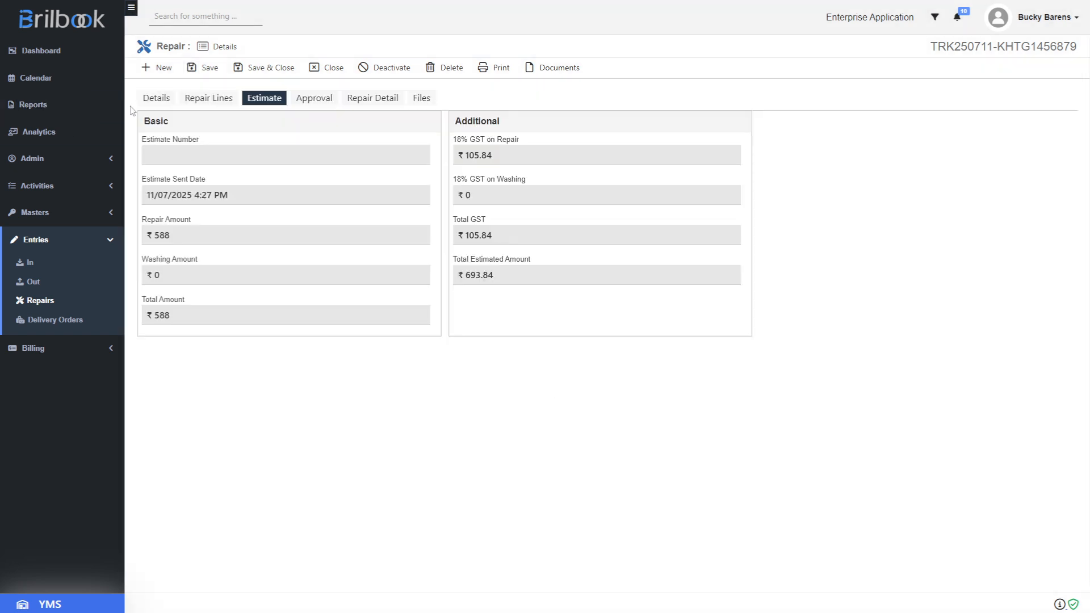
Review the repair record's Details tab and admin fields
{"action": "left_click", "coordinate": [168, 104]}
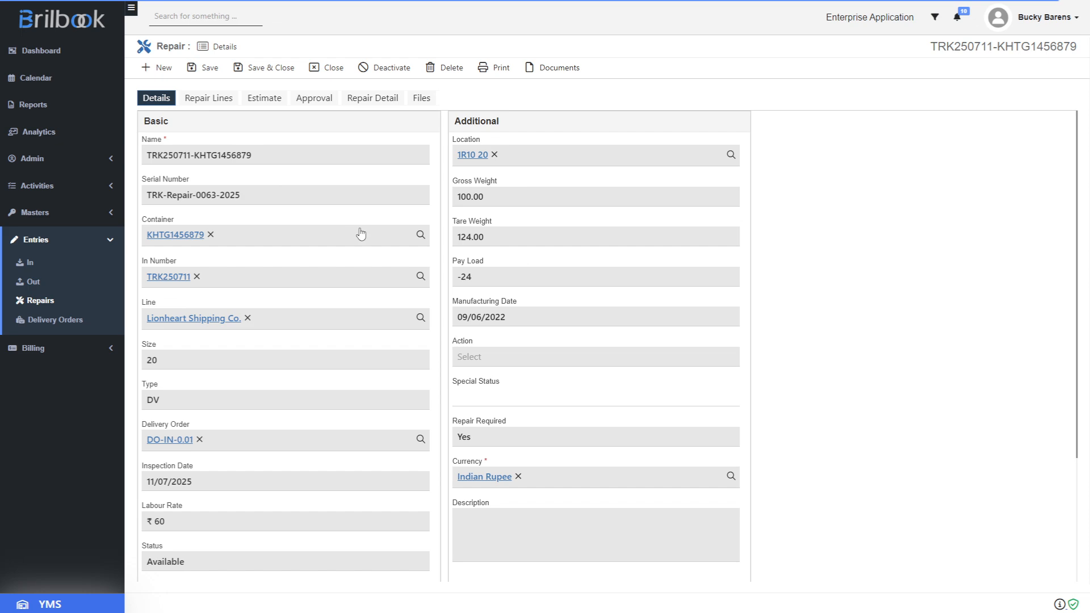
{"action": "scroll", "coordinate": [362, 235], "scroll_direction": "down", "scroll_amount": 3}
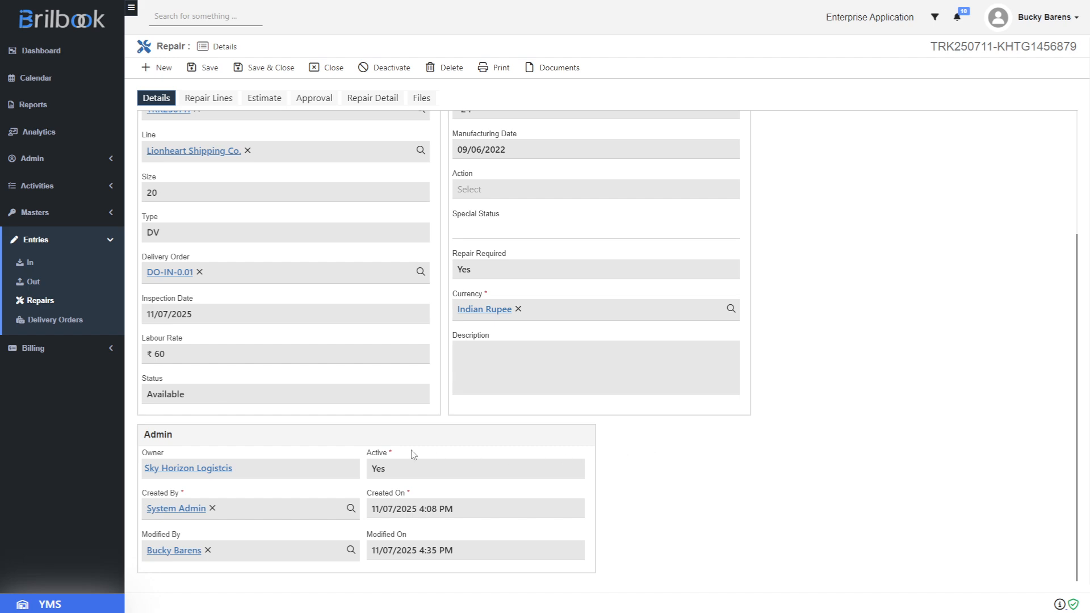
Open delivery order DO-OUT-0.01 from the delivery orders list, then open the Out entries list
{"action": "left_click", "coordinate": [79, 323]}
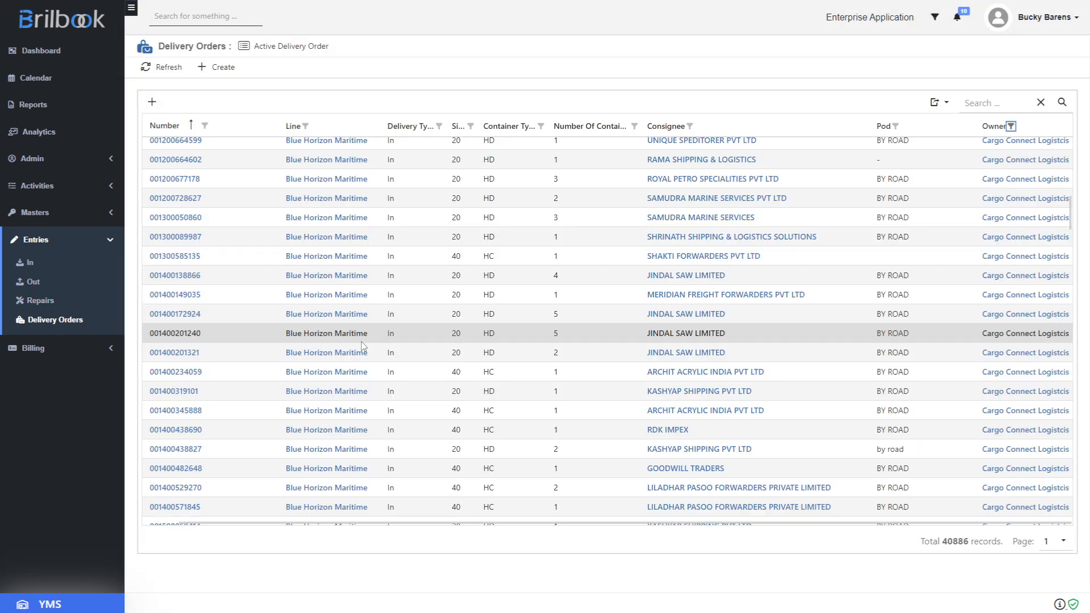
{"action": "left_click", "coordinate": [362, 340]}
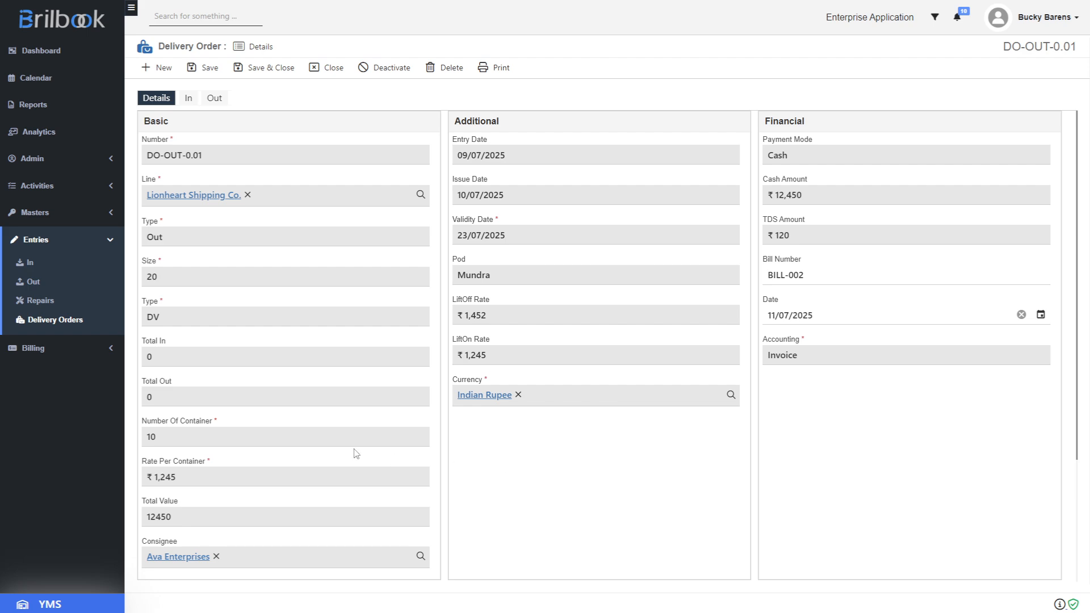
{"action": "left_click", "coordinate": [34, 284]}
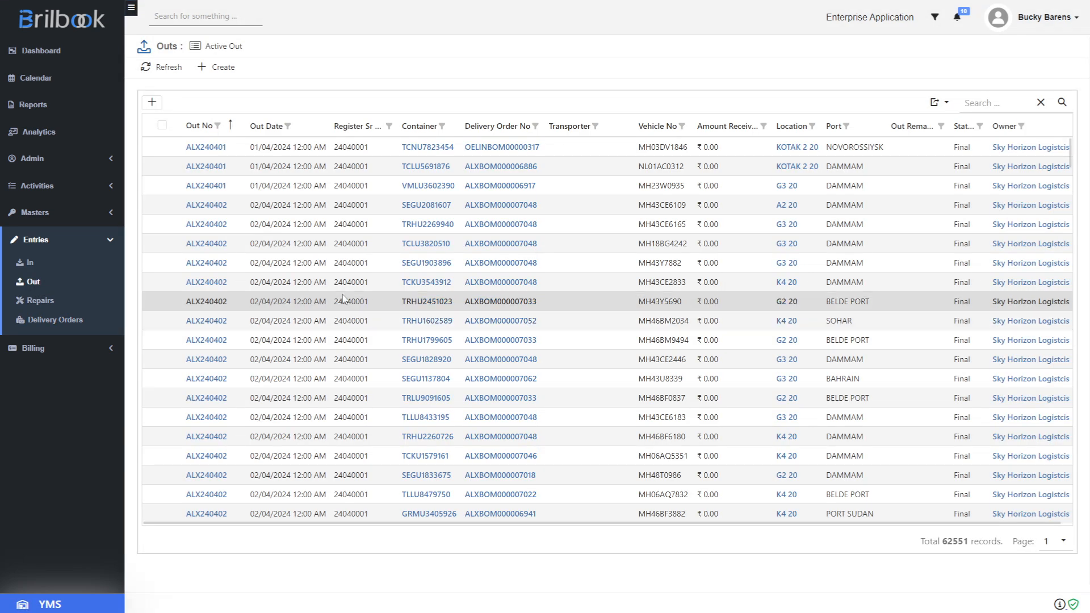
Create a new Out entry for delivery order DO-OUT-0.01, save it, and mark it Final
{"action": "left_click", "coordinate": [221, 73]}
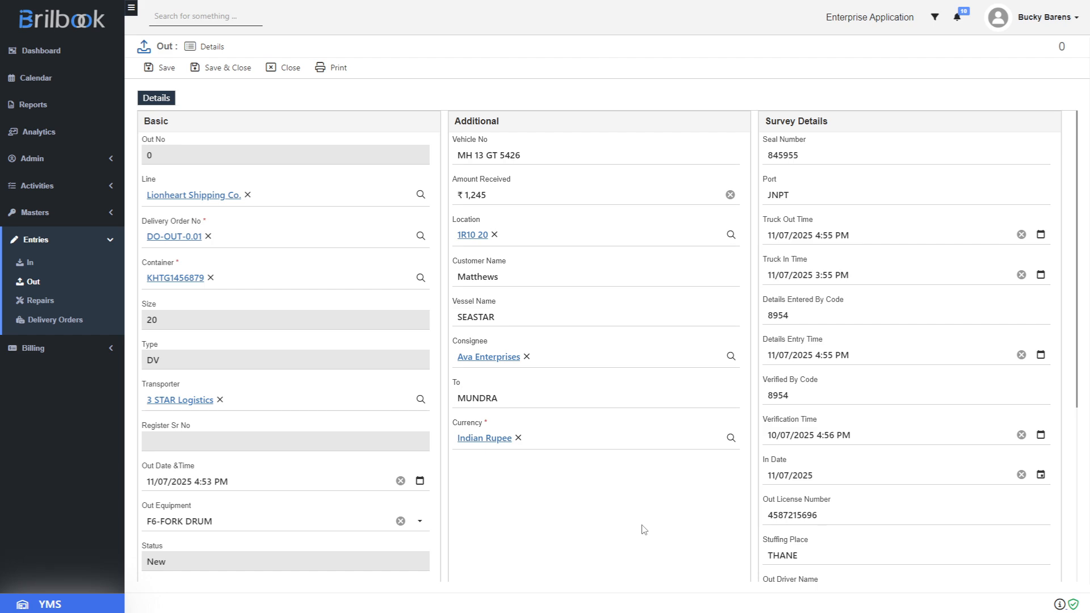
{"action": "left_click", "coordinate": [168, 69]}
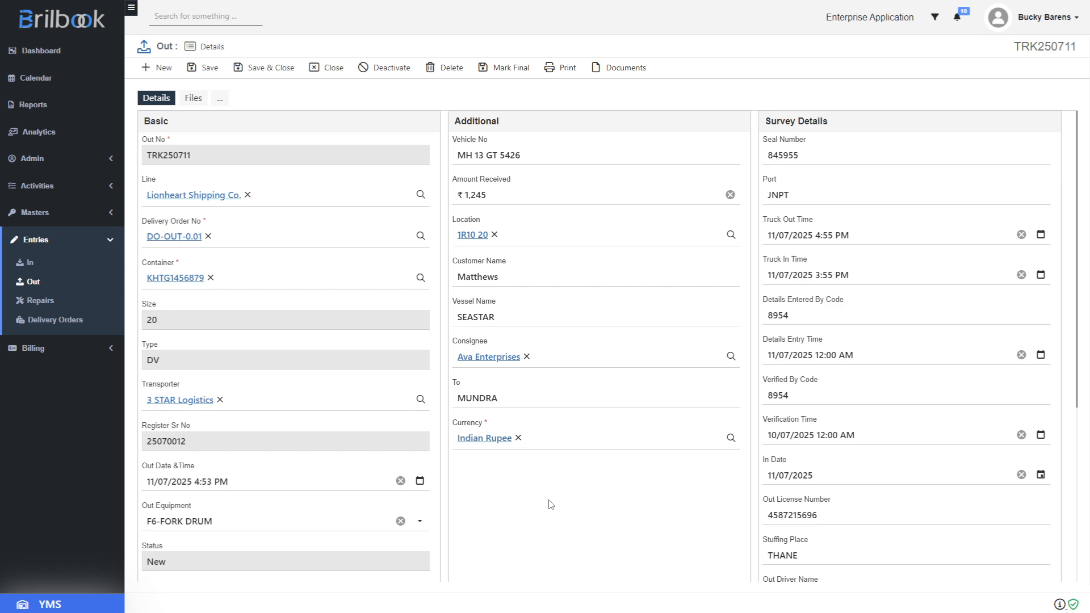
{"action": "left_click", "coordinate": [511, 71]}
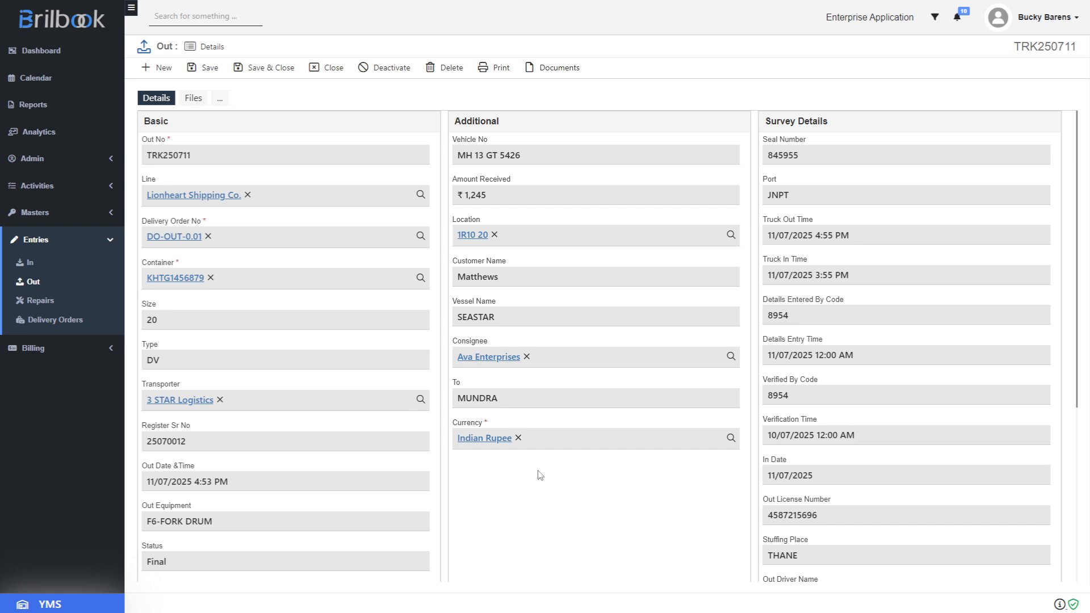
Open the Lionheart Shipping Co. line record, set its EDI Date to 11/07/2025, and save
{"action": "left_click", "coordinate": [186, 197]}
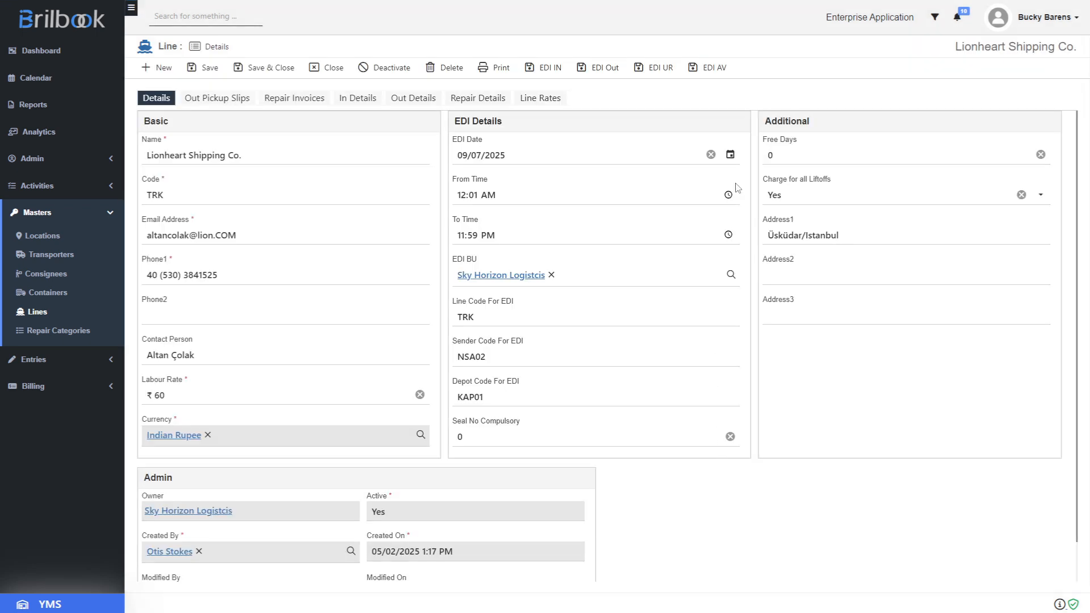
{"action": "left_click", "coordinate": [730, 154]}
{"action": "left_click", "coordinate": [595, 245]}
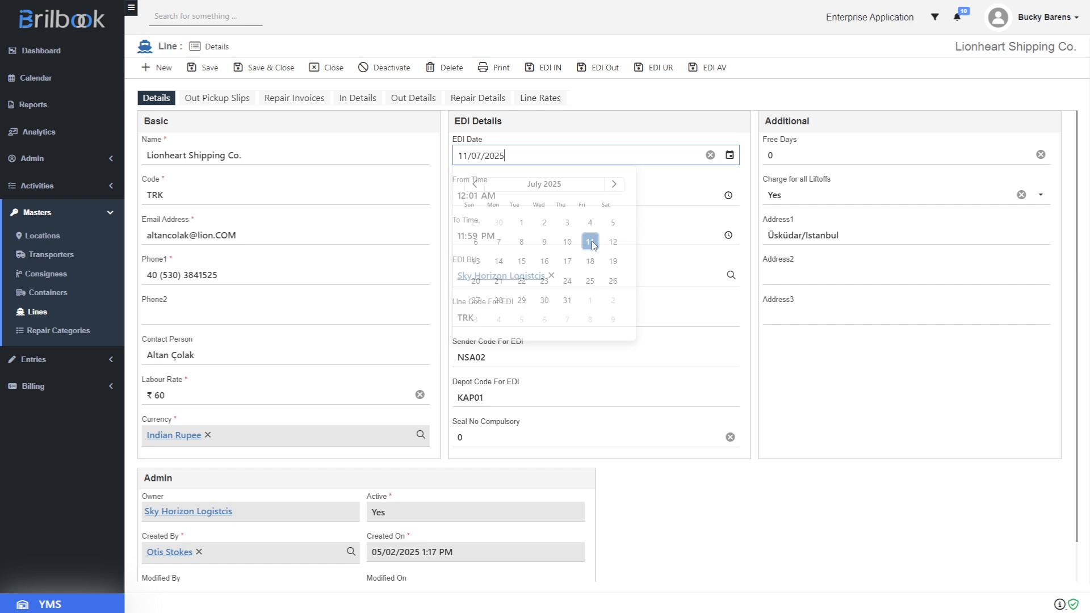
{"action": "left_click", "coordinate": [196, 69]}
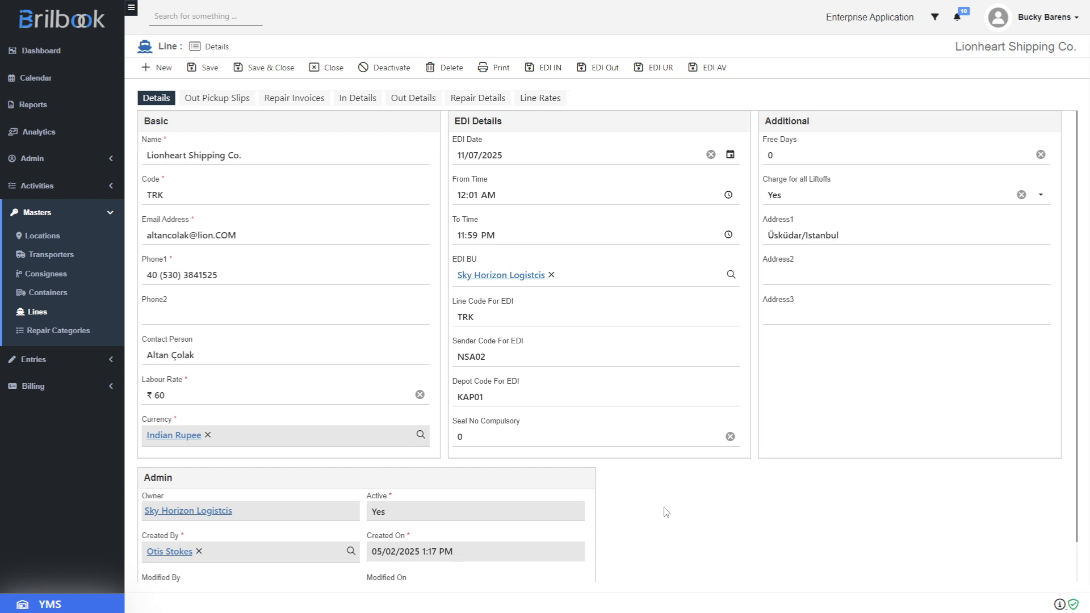
Generate the EDI IN file for the line and remove the stray leading apostrophe from the opened file
{"action": "left_click", "coordinate": [539, 74]}
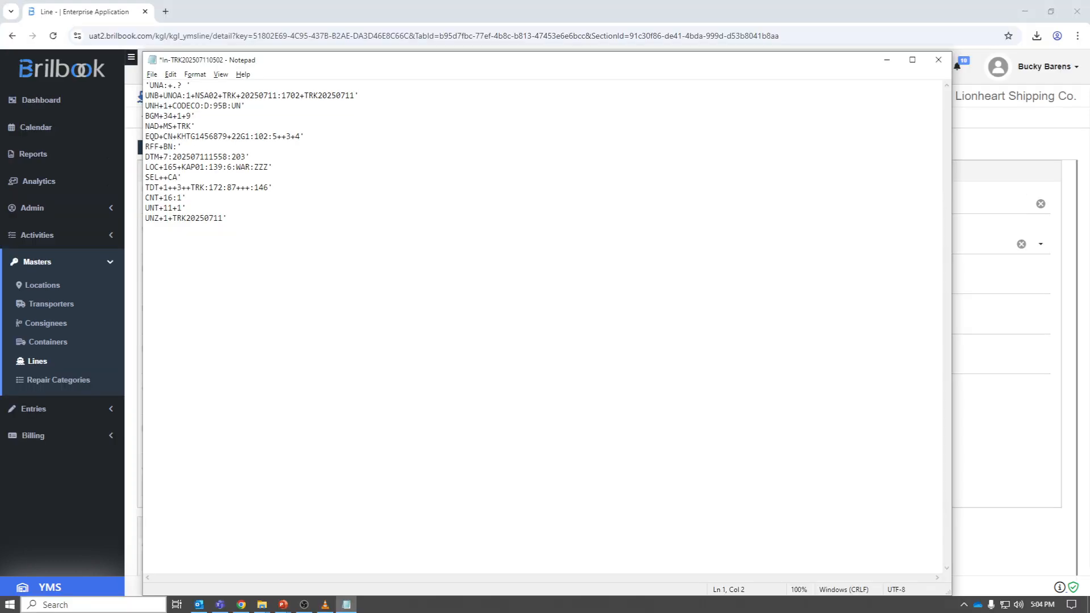
{"action": "key", "text": "BackSpace"}
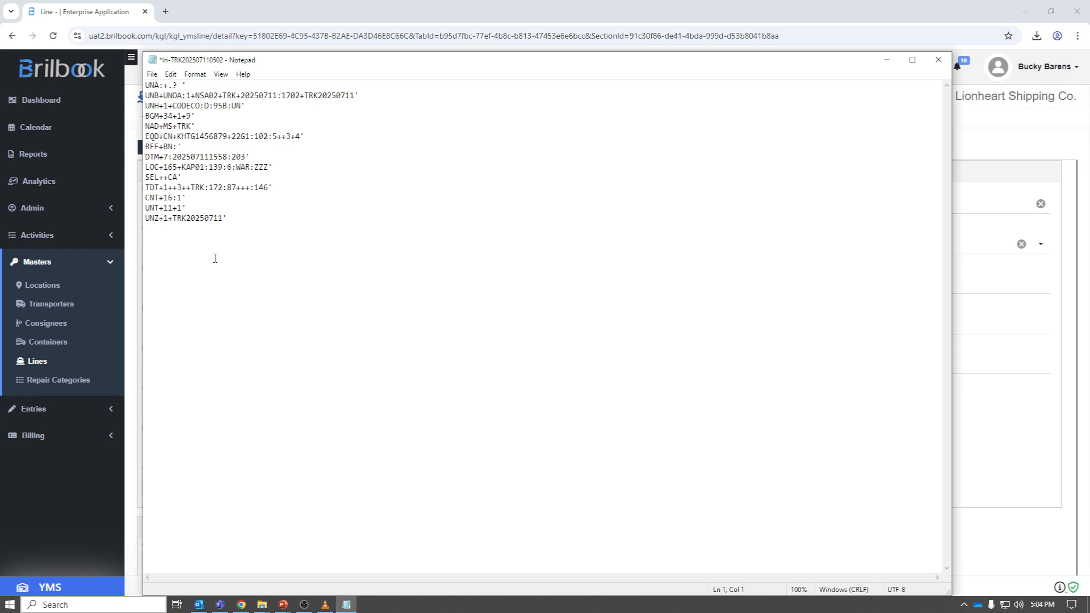